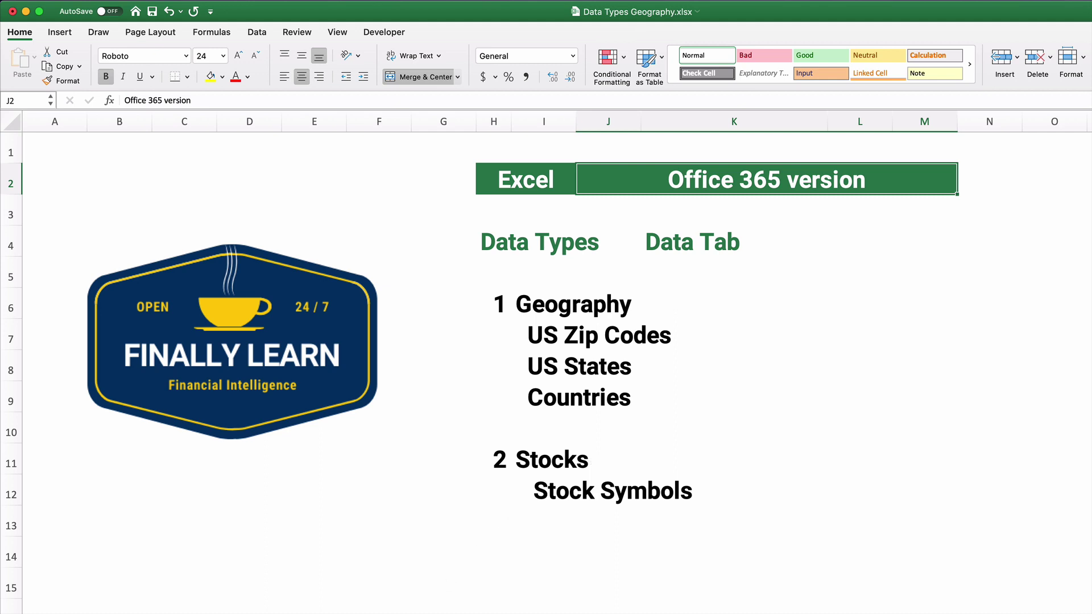
On the Zip Code sheet, convert the 20 zip codes in A2:A21 to Geography data.
{"action": "key", "text": "ctrl+Page_Down"}
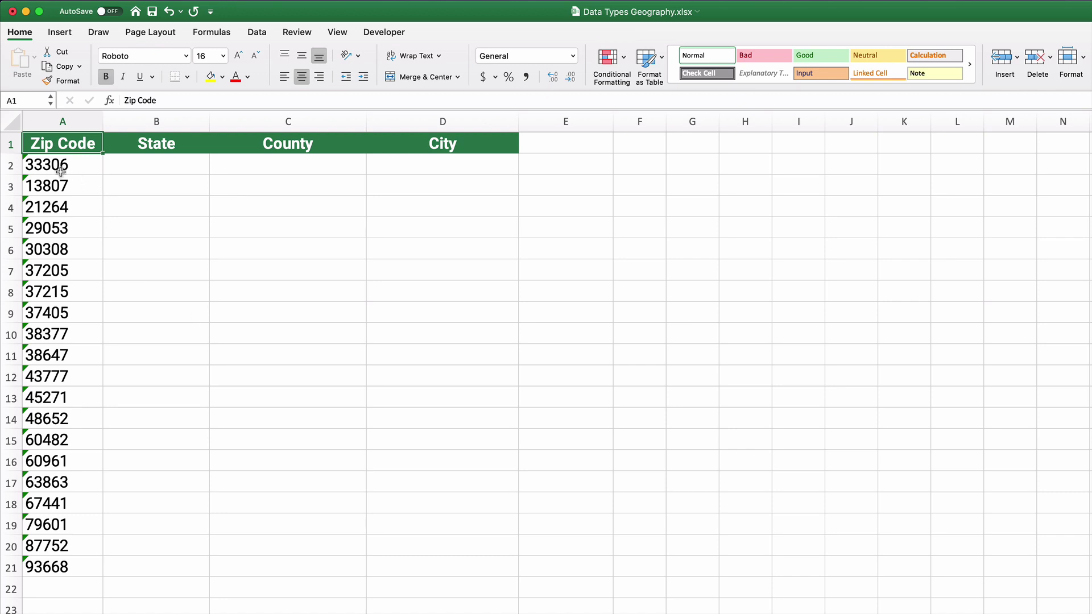
{"action": "left_click_drag", "start_coordinate": [60, 169], "coordinate": [47, 564]}
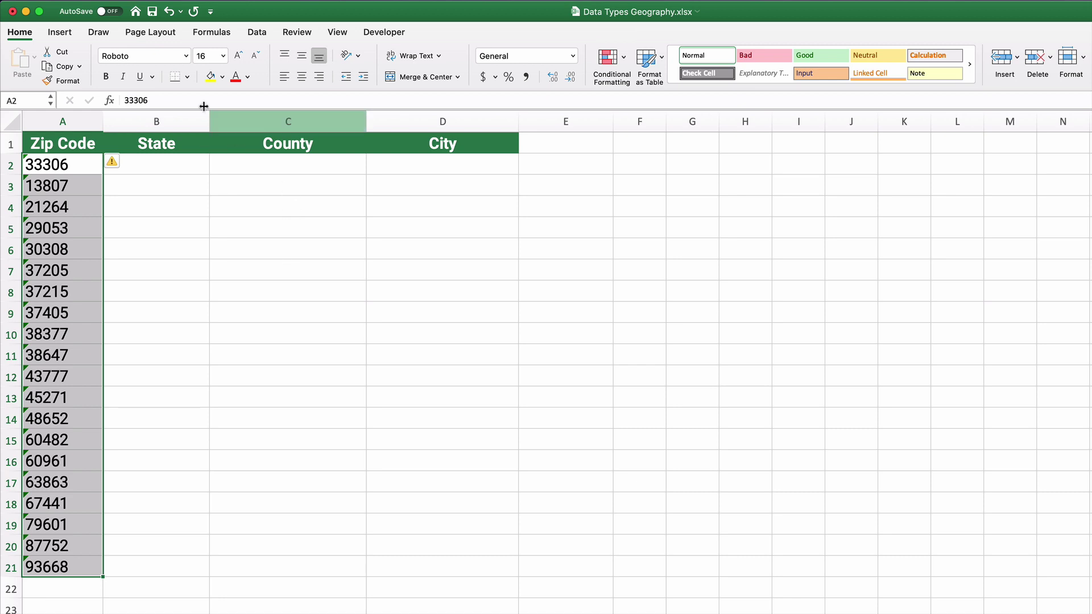
{"action": "left_click", "coordinate": [257, 33]}
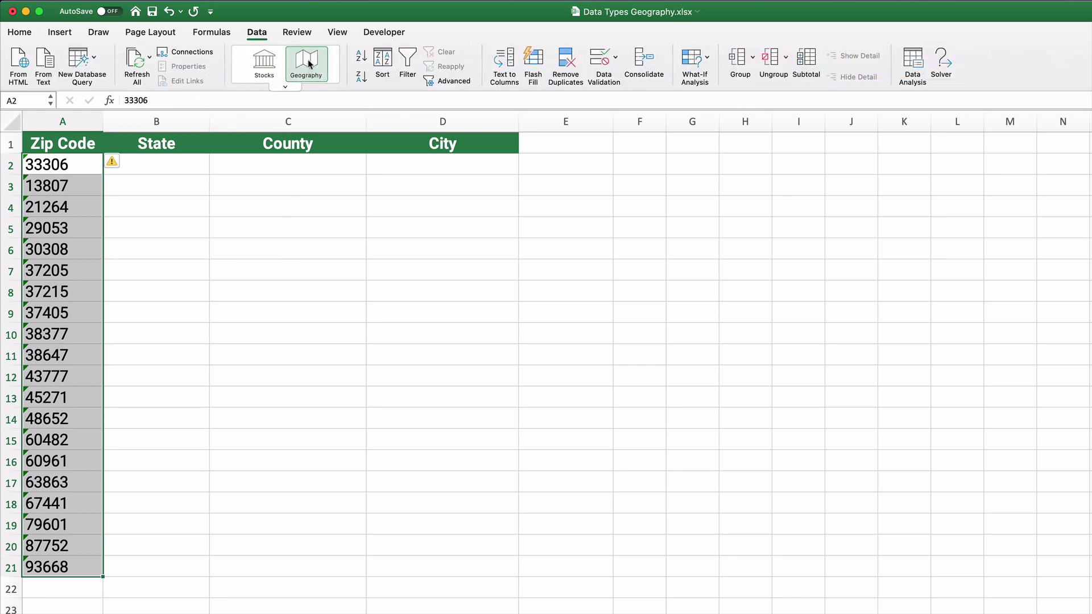
{"action": "left_click", "coordinate": [285, 87]}
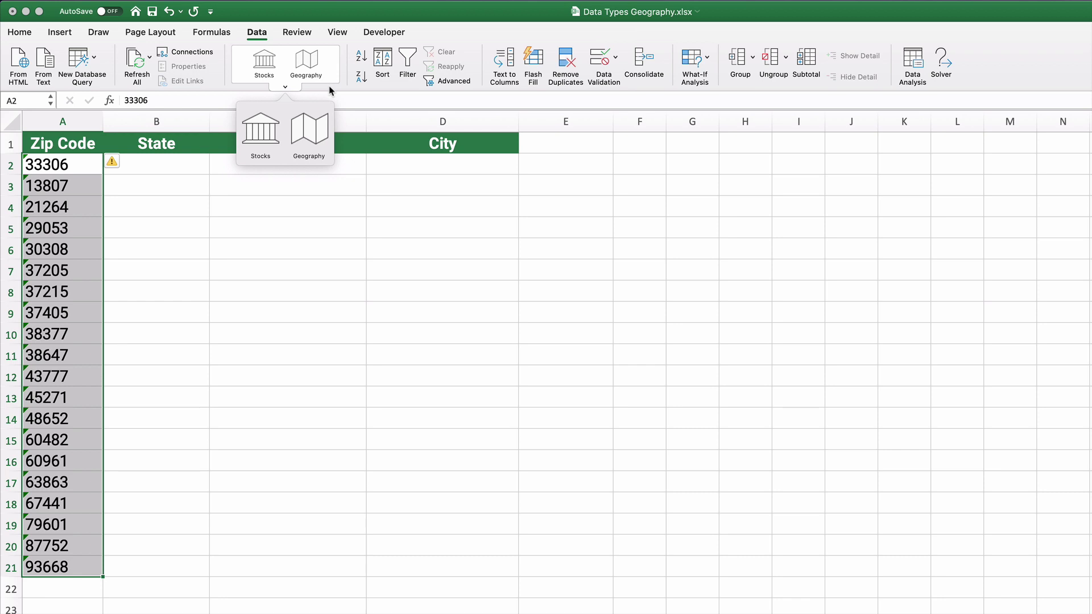
{"action": "left_click", "coordinate": [311, 66]}
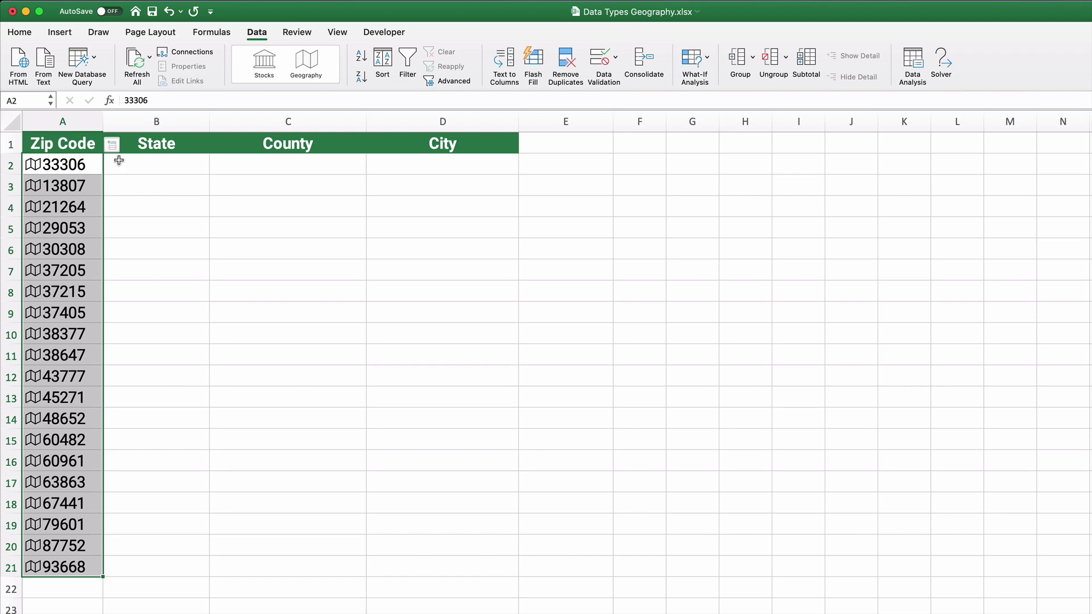
Insert Admin Division 1, Admin Division 2 and City fields as the State, County and City columns B–D.
{"action": "left_click", "coordinate": [123, 147]}
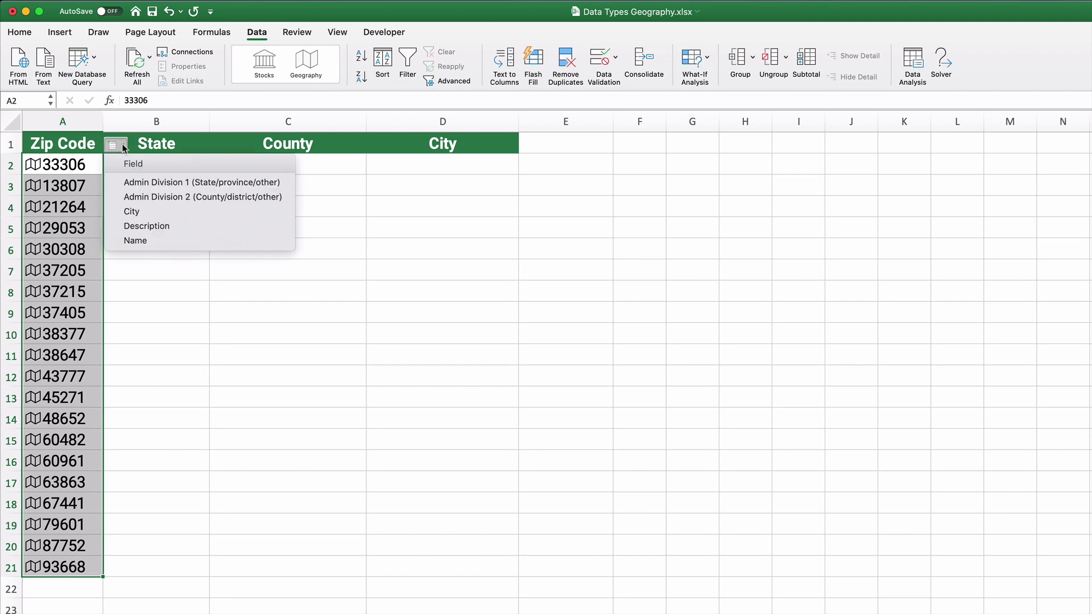
{"action": "left_click", "coordinate": [130, 184]}
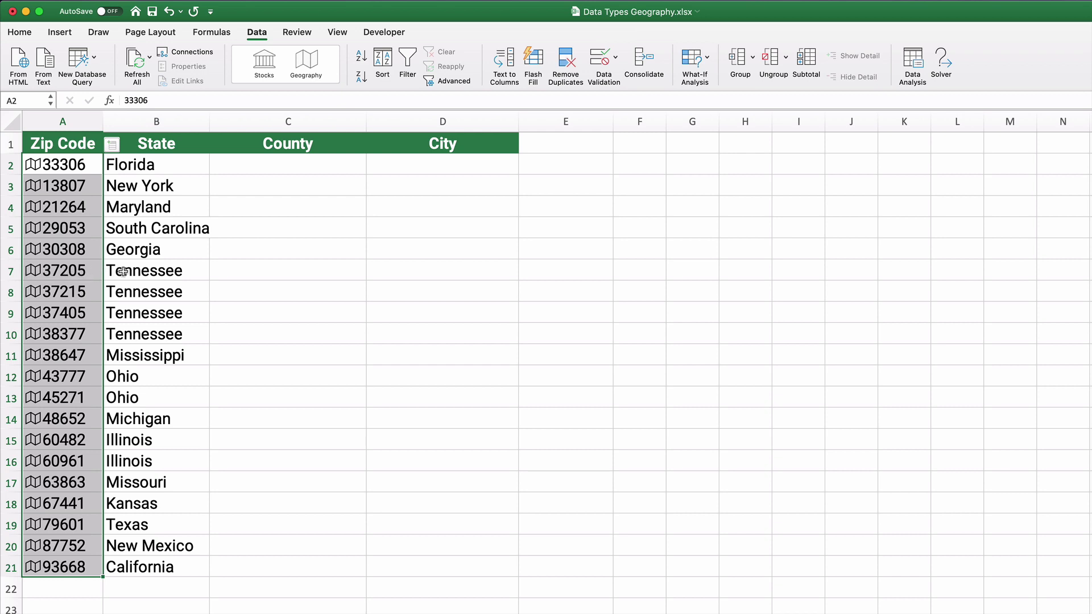
{"action": "left_click", "coordinate": [122, 146]}
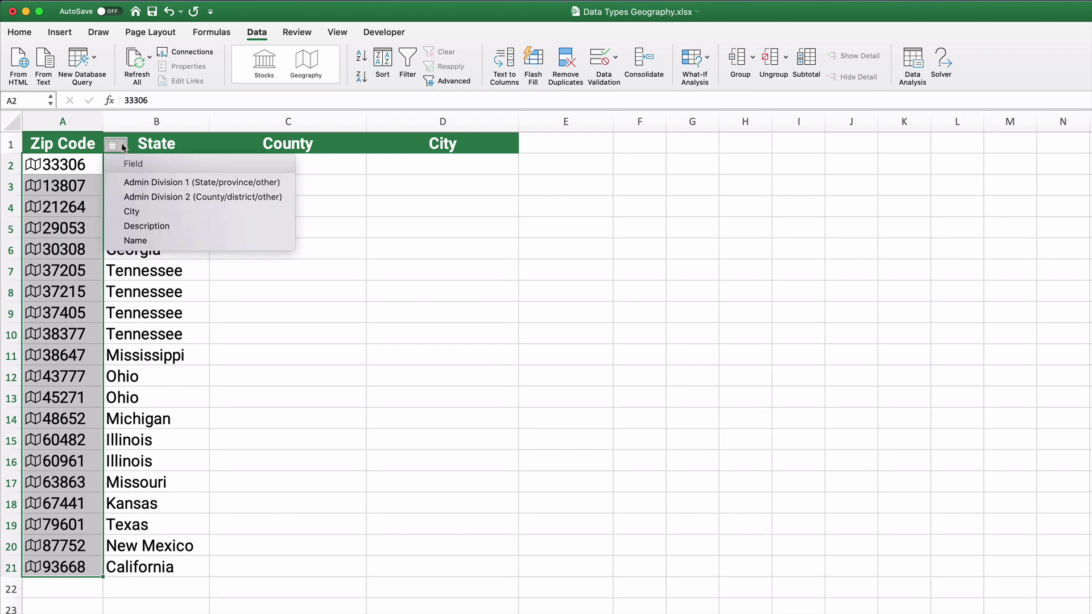
{"action": "left_click", "coordinate": [146, 197]}
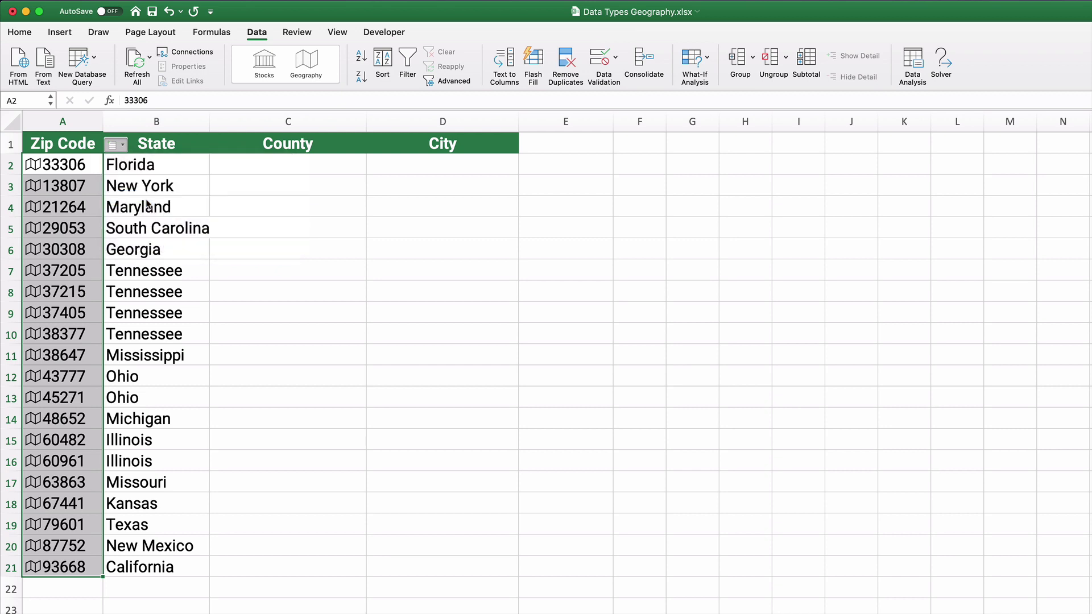
{"action": "left_click", "coordinate": [123, 148]}
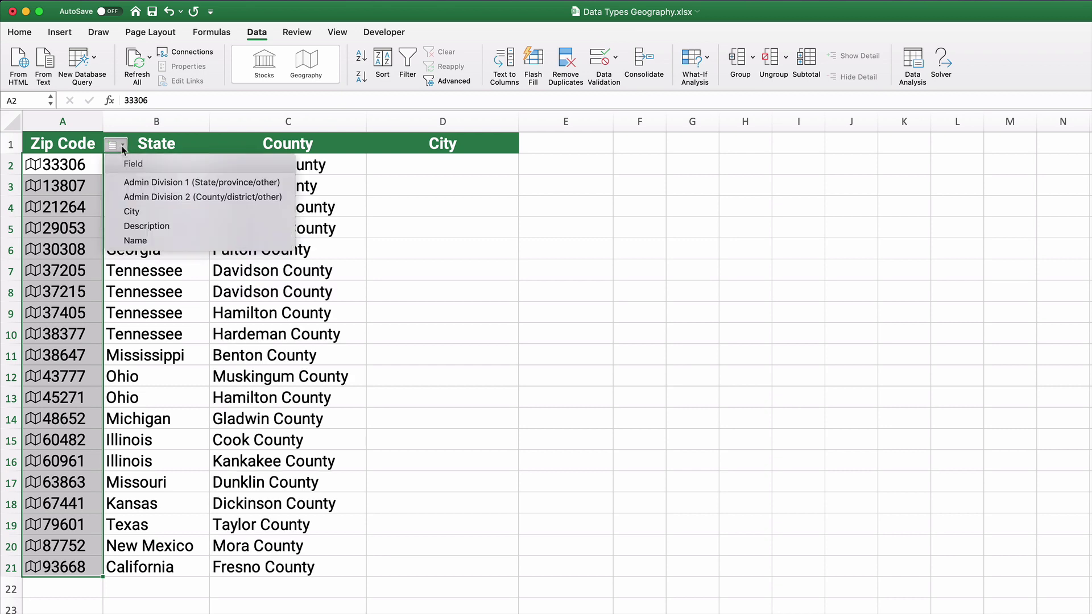
{"action": "left_click", "coordinate": [130, 212]}
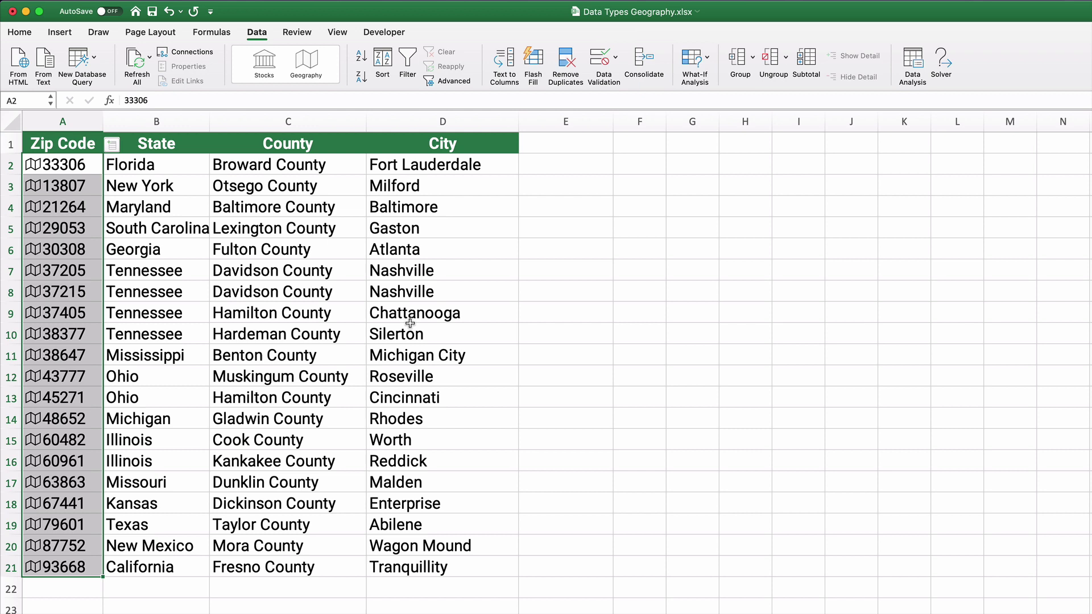
{"action": "left_click", "coordinate": [118, 145]}
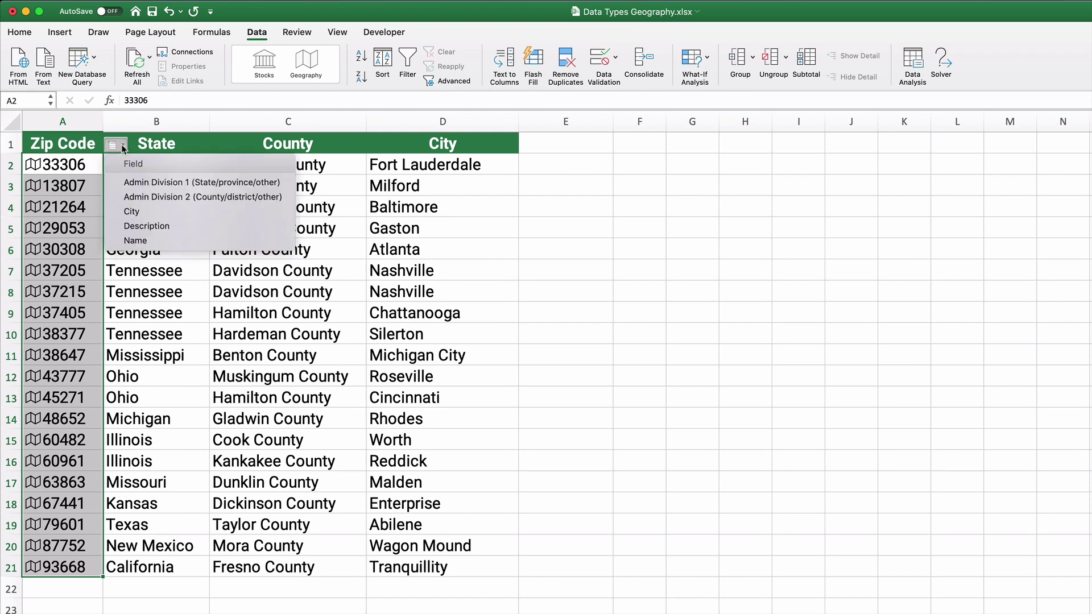
{"action": "left_click", "coordinate": [136, 241]}
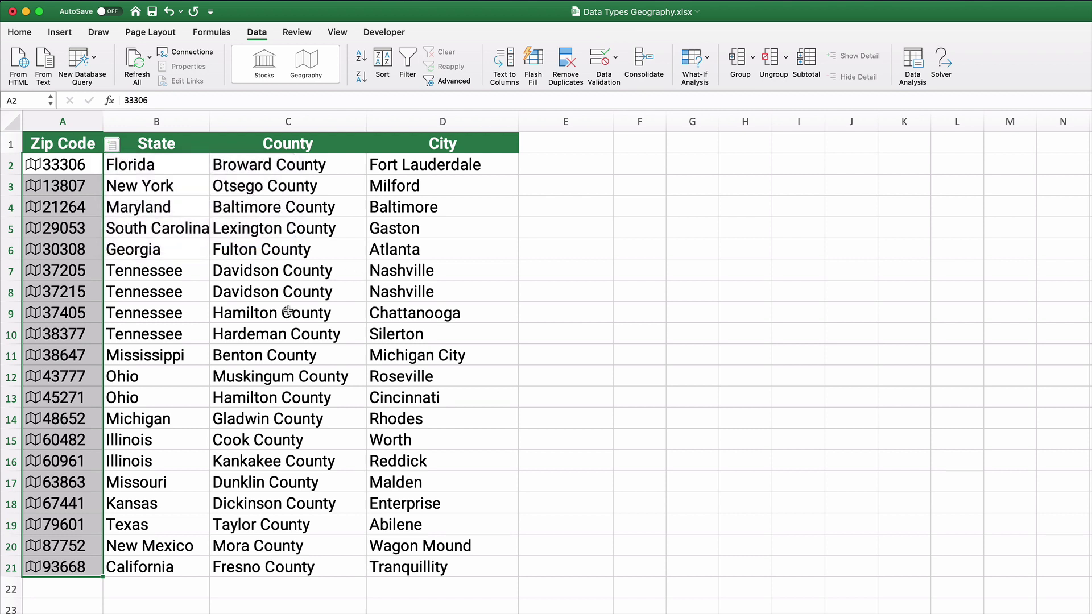
Sort the zip code table in ascending zip code order.
{"action": "left_click", "coordinate": [34, 292]}
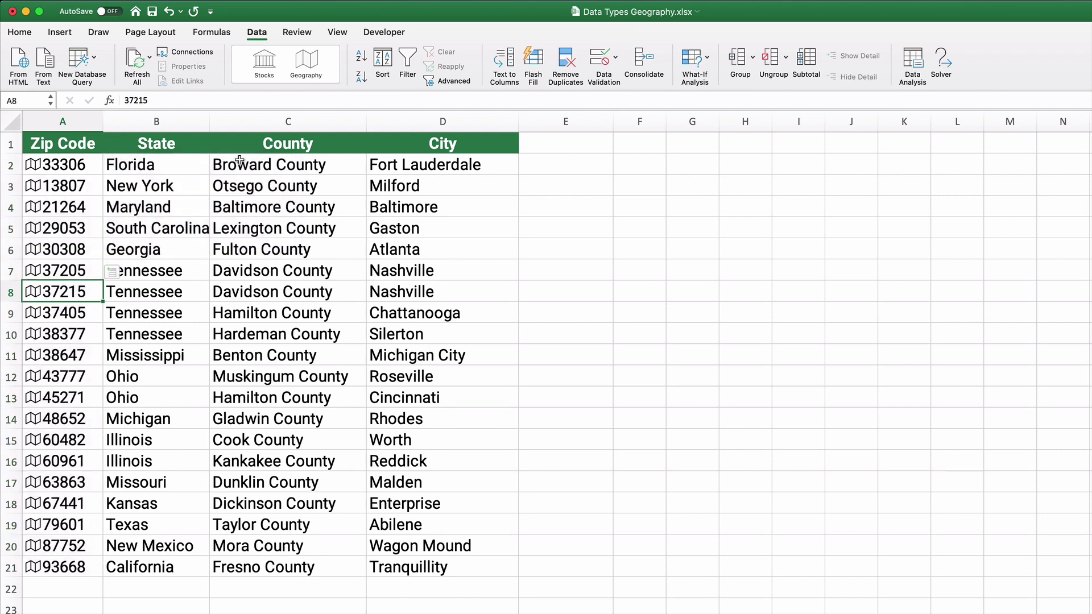
{"action": "left_click", "coordinate": [360, 57]}
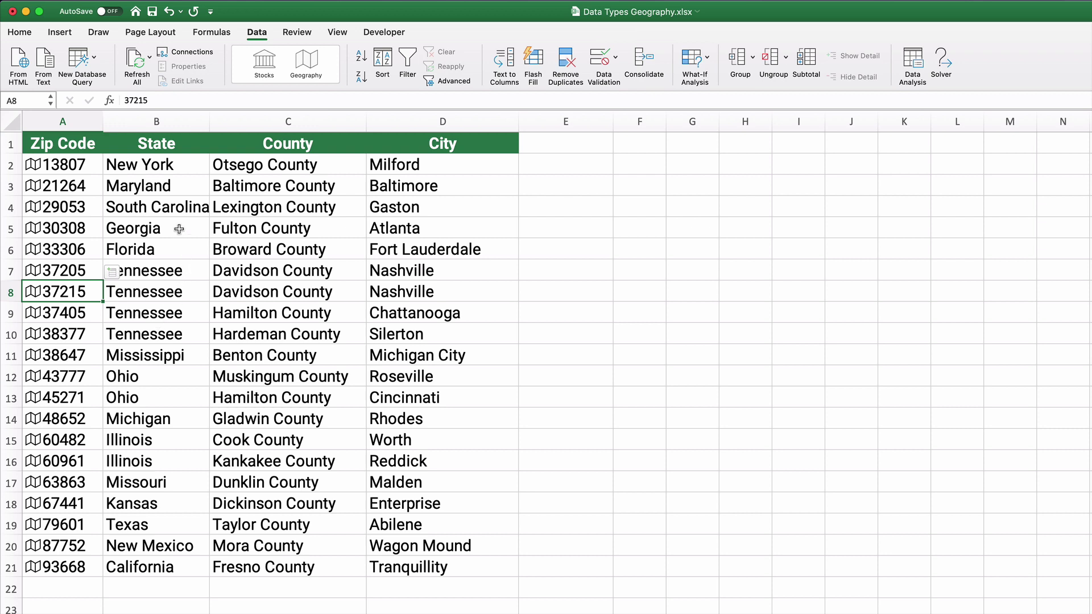
{"action": "left_click", "coordinate": [143, 234]}
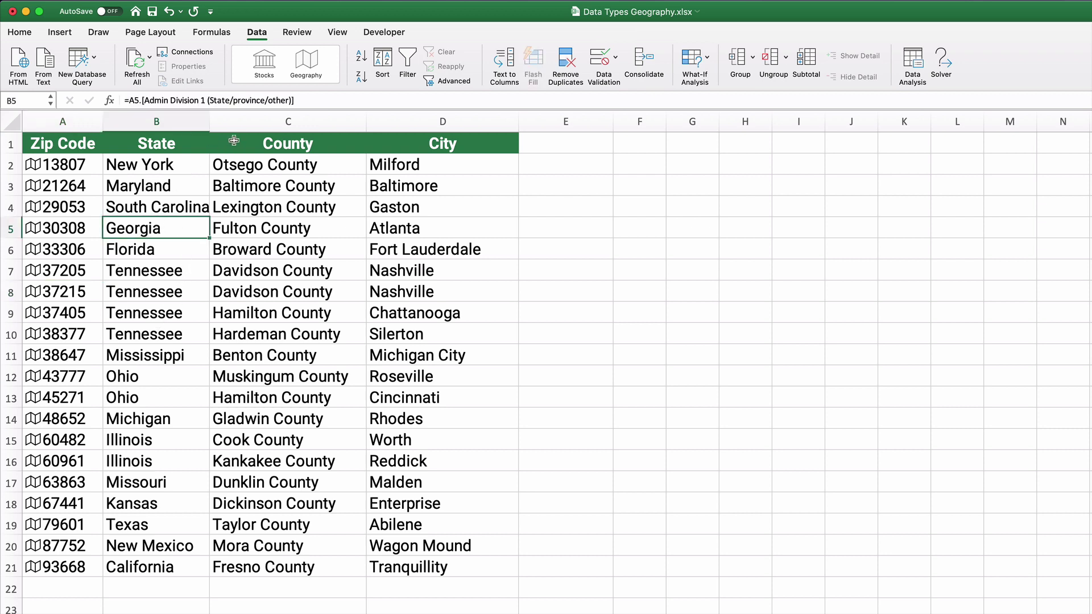
{"action": "left_click", "coordinate": [360, 56]}
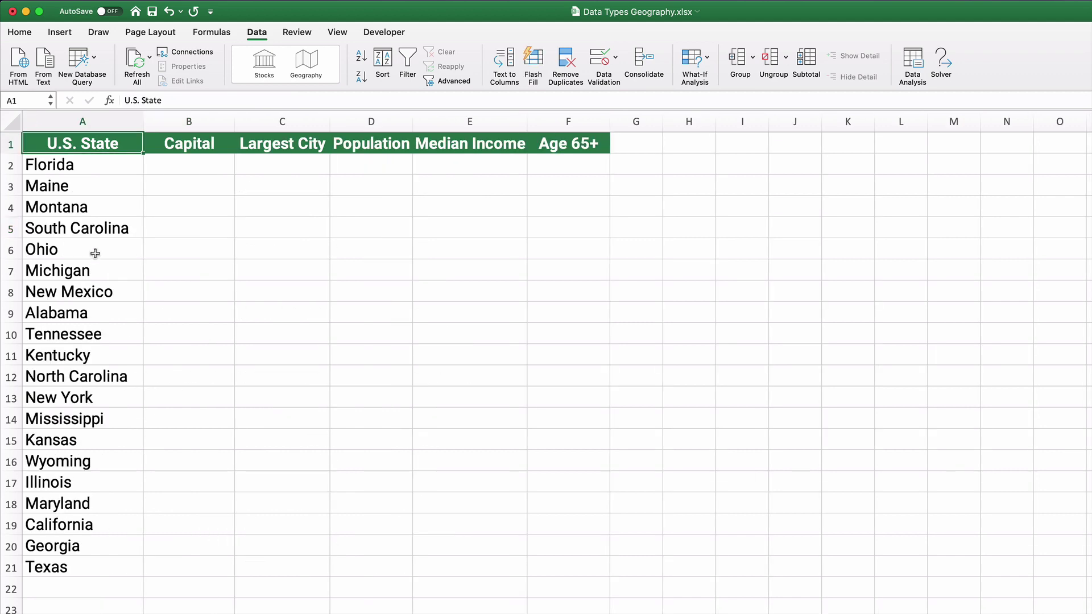
Convert the 20 state names to Geography data and fill column B with each state's capital.
{"action": "left_click_drag", "start_coordinate": [49, 166], "coordinate": [74, 567]}
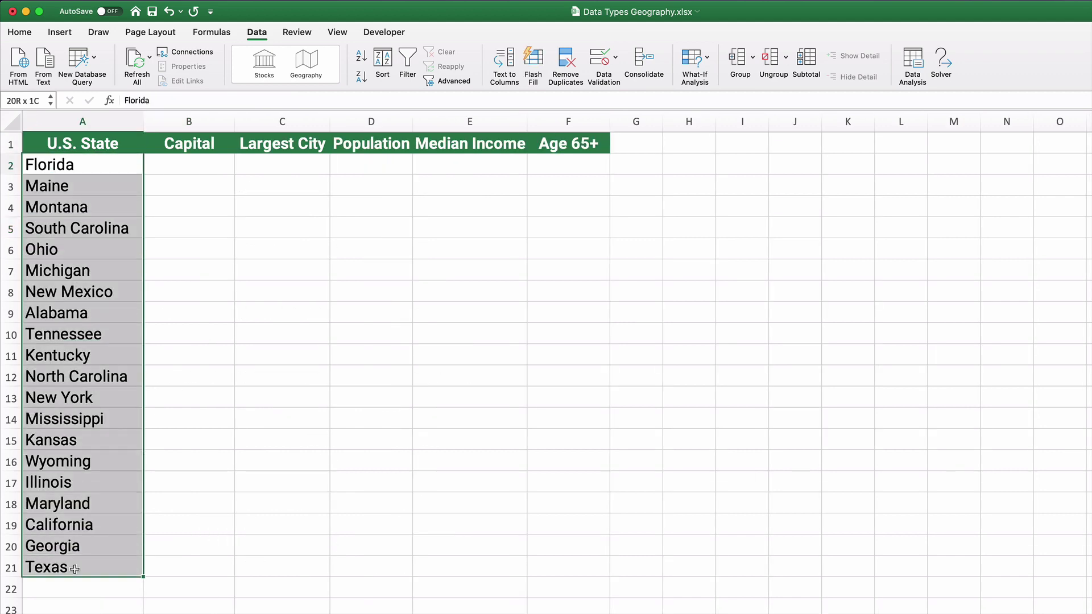
{"action": "left_click", "coordinate": [307, 66]}
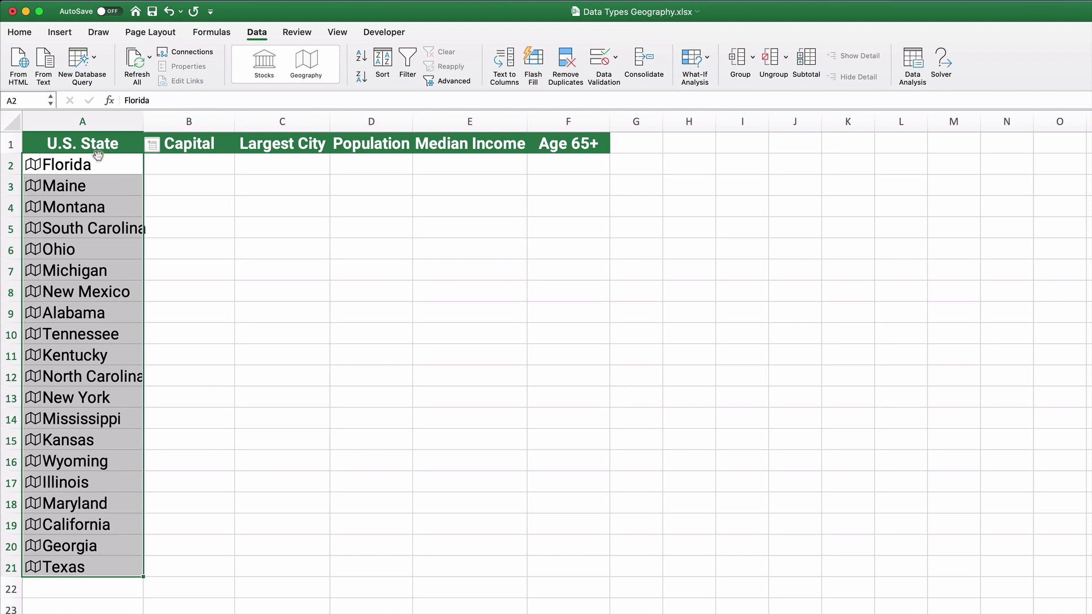
{"action": "left_click", "coordinate": [161, 145]}
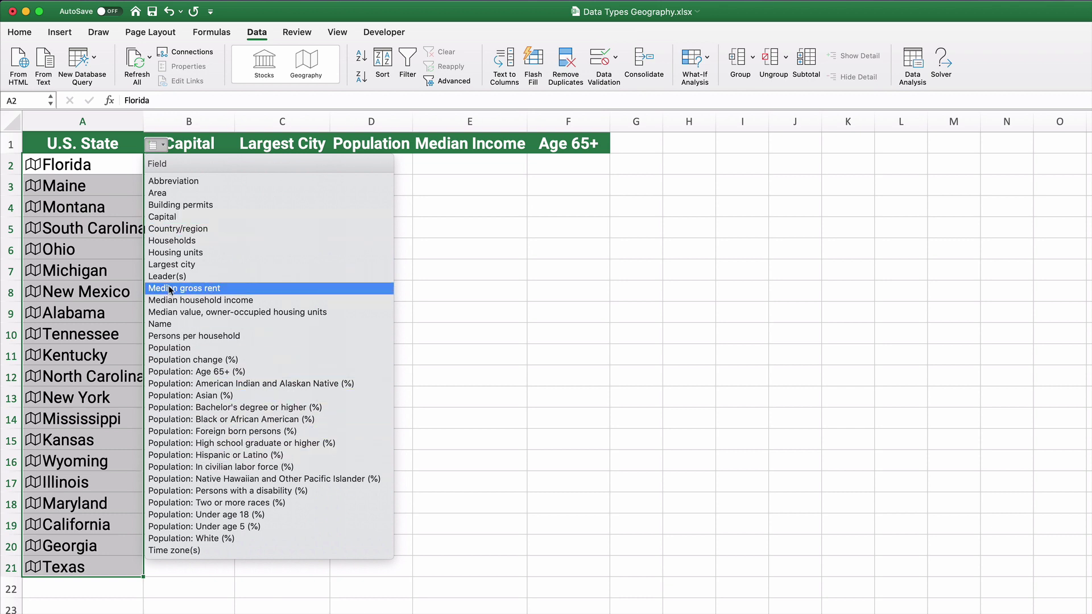
{"action": "left_click", "coordinate": [174, 220]}
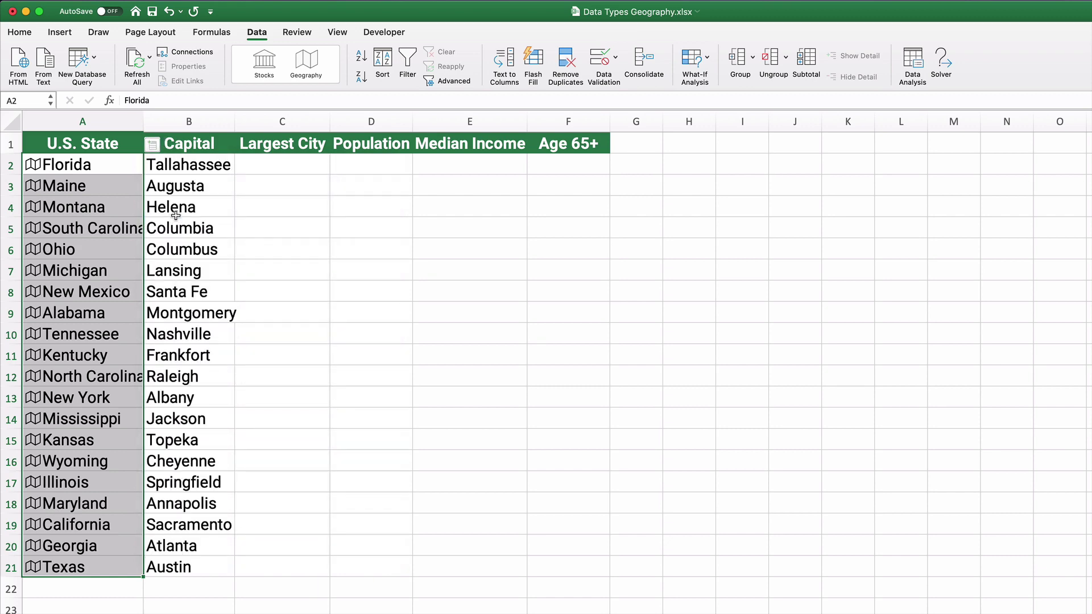
{"action": "left_click", "coordinate": [160, 148]}
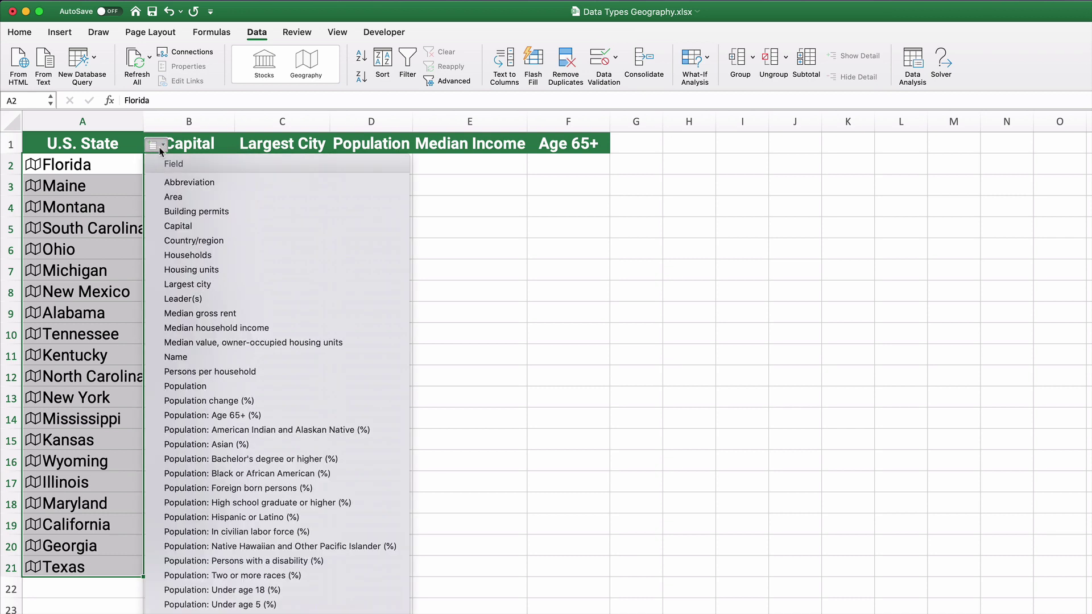
Fill column C with each state's largest city and check the capital and city formulas.
{"action": "left_click", "coordinate": [180, 285]}
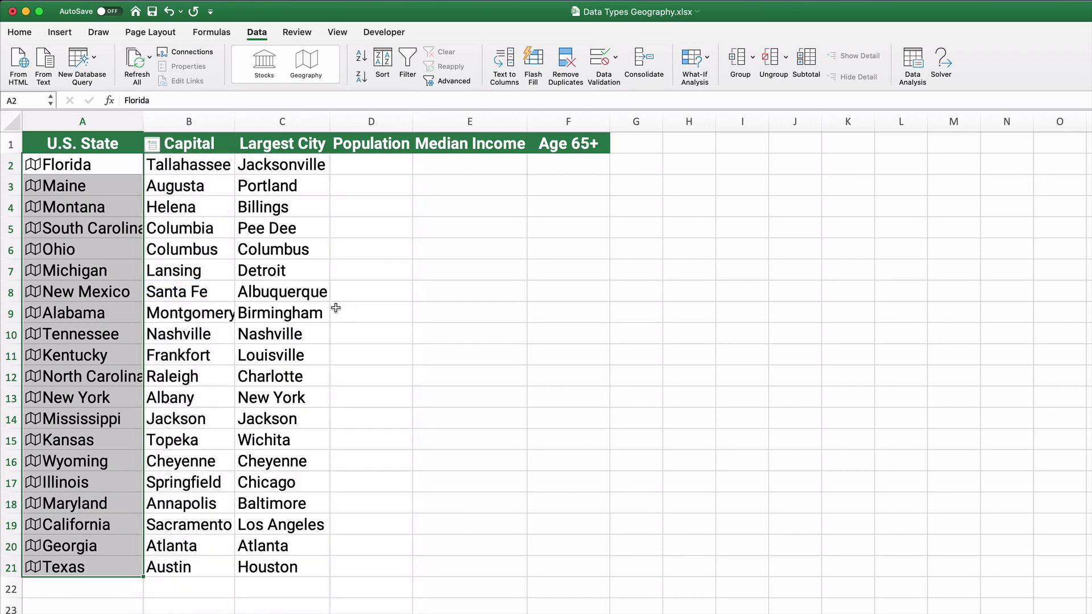
{"action": "left_click", "coordinate": [83, 293]}
{"action": "key", "text": "Right"}
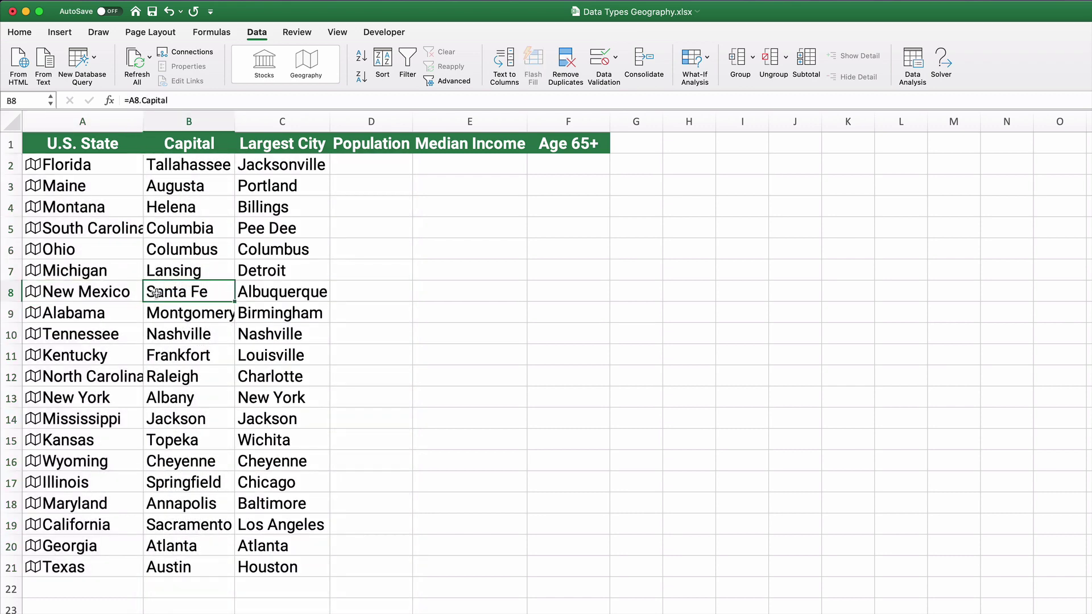
{"action": "left_click", "coordinate": [258, 293]}
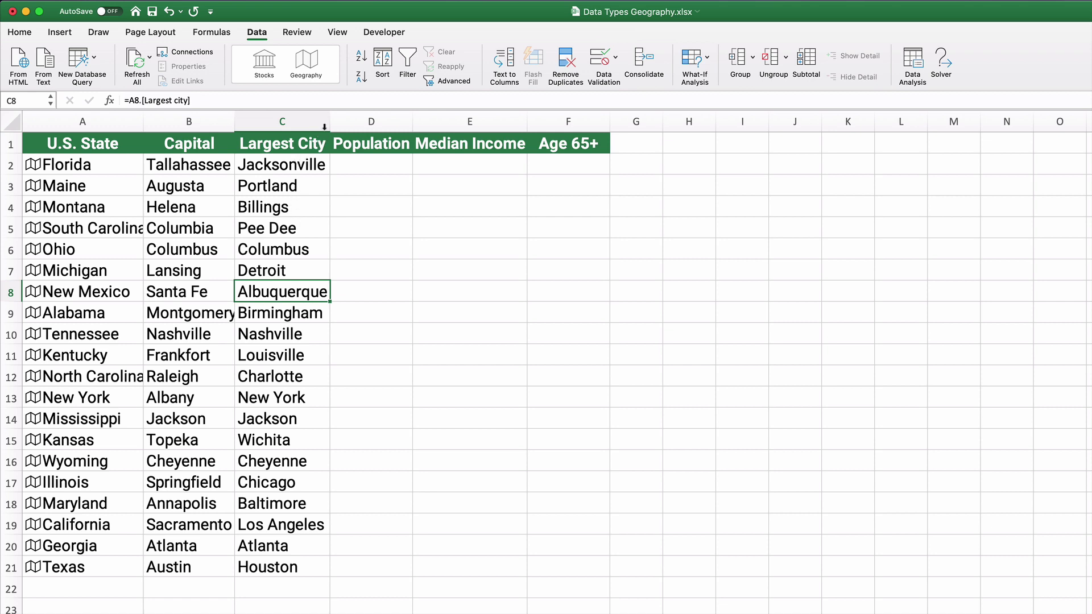
Widen column C slightly and add each state's Population field in column D.
{"action": "left_click_drag", "start_coordinate": [326, 119], "coordinate": [329, 120]}
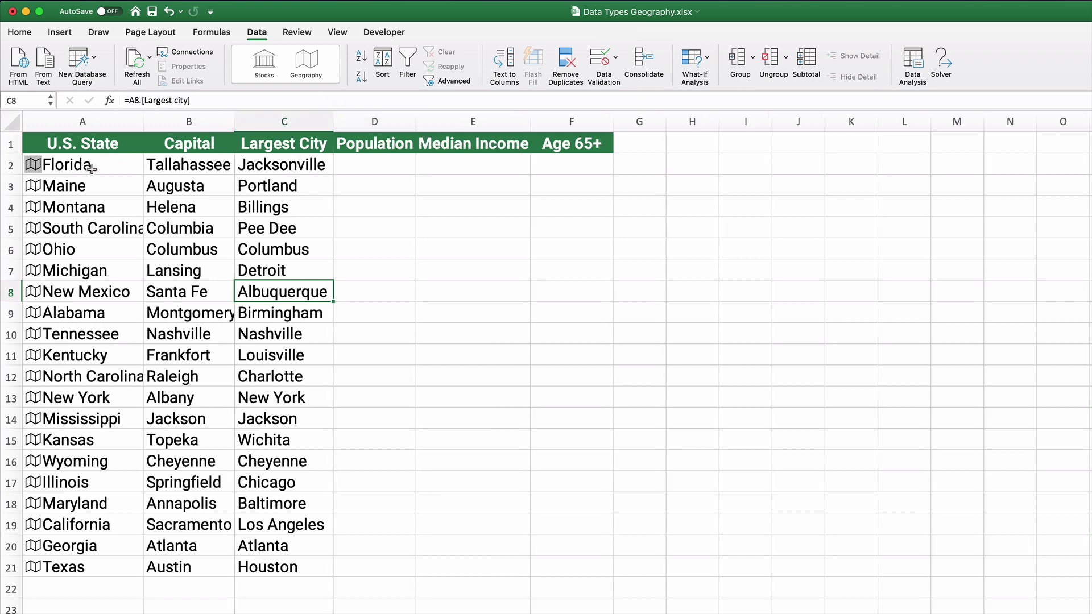
{"action": "left_click_drag", "start_coordinate": [91, 169], "coordinate": [100, 572]}
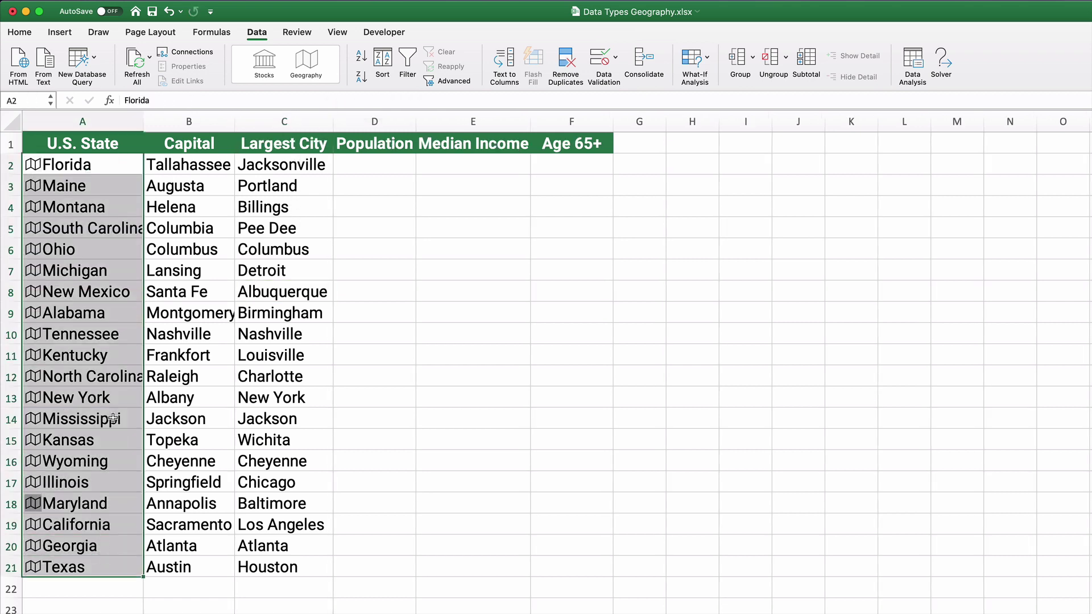
{"action": "left_click", "coordinate": [159, 147]}
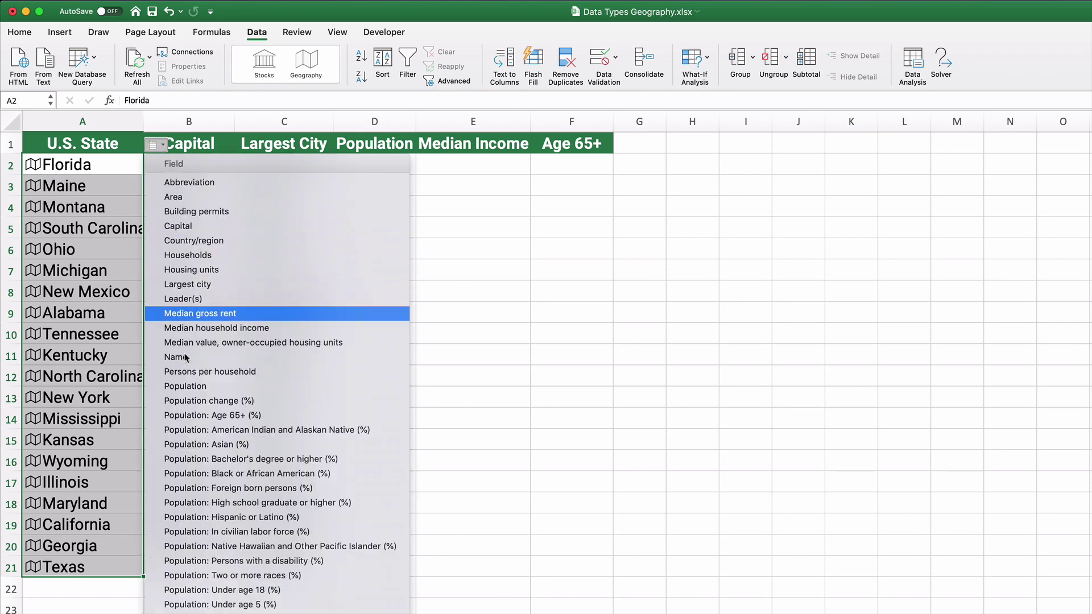
{"action": "left_click", "coordinate": [319, 386]}
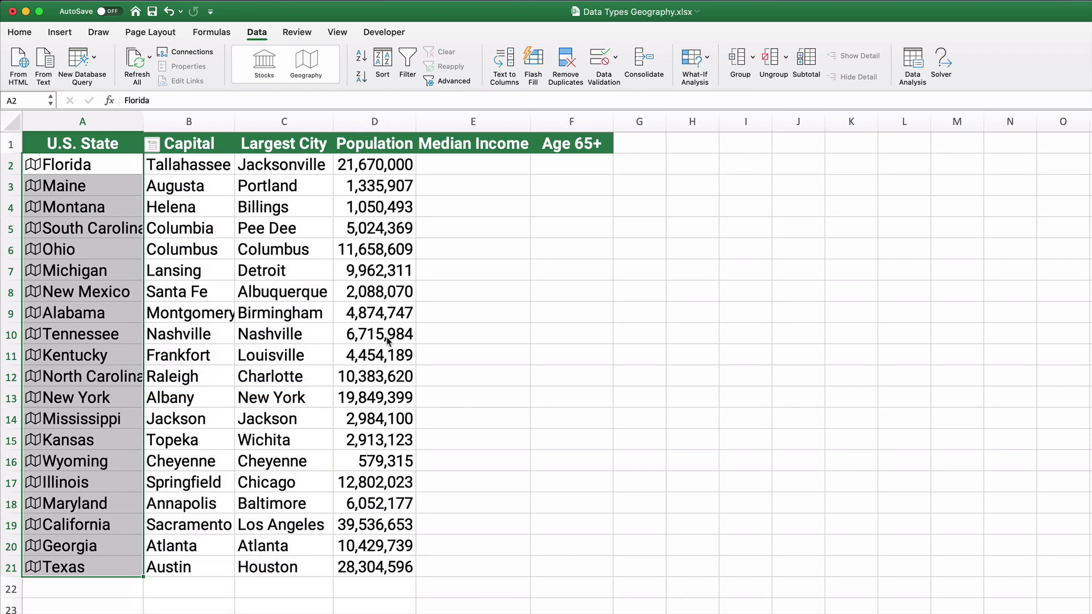
Widen column D and sort the states by population, largest first, California to Wyoming.
{"action": "left_click_drag", "start_coordinate": [417, 122], "coordinate": [434, 122]}
{"action": "left_click", "coordinate": [379, 226]}
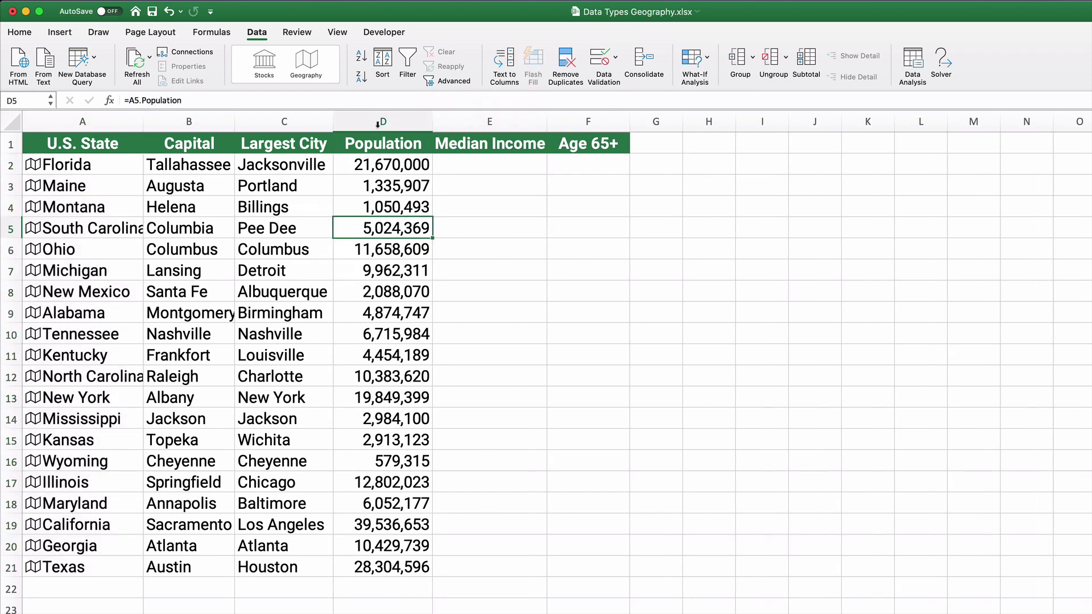
{"action": "left_click", "coordinate": [360, 58]}
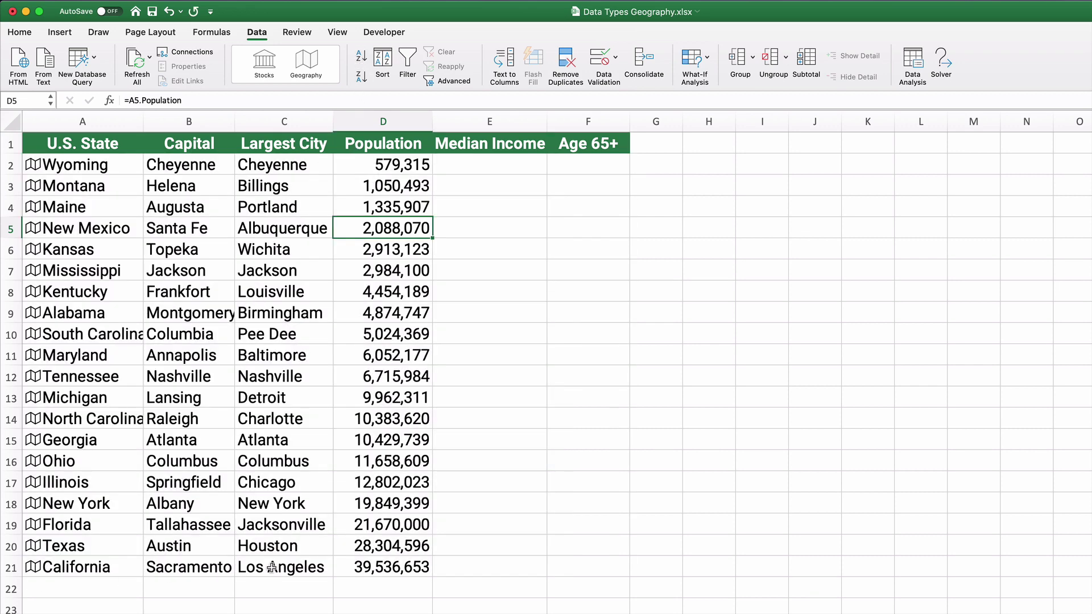
{"action": "left_click", "coordinate": [360, 78]}
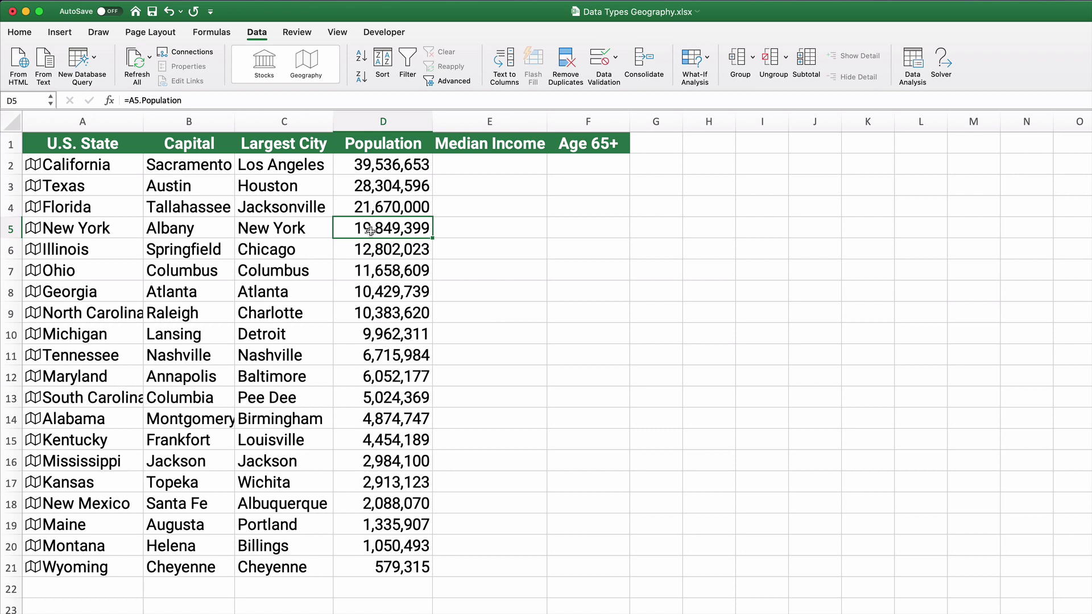
{"action": "left_click_drag", "start_coordinate": [105, 164], "coordinate": [103, 567]}
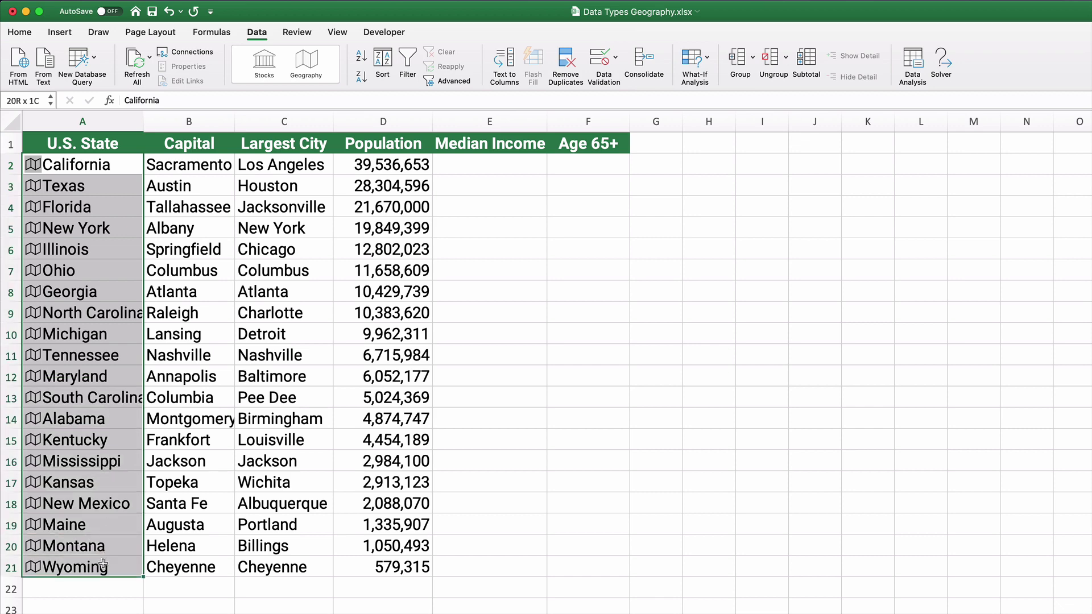
Add the Median household income and Population: Age 65+ (%) fields for all 20 states.
{"action": "left_click", "coordinate": [163, 147]}
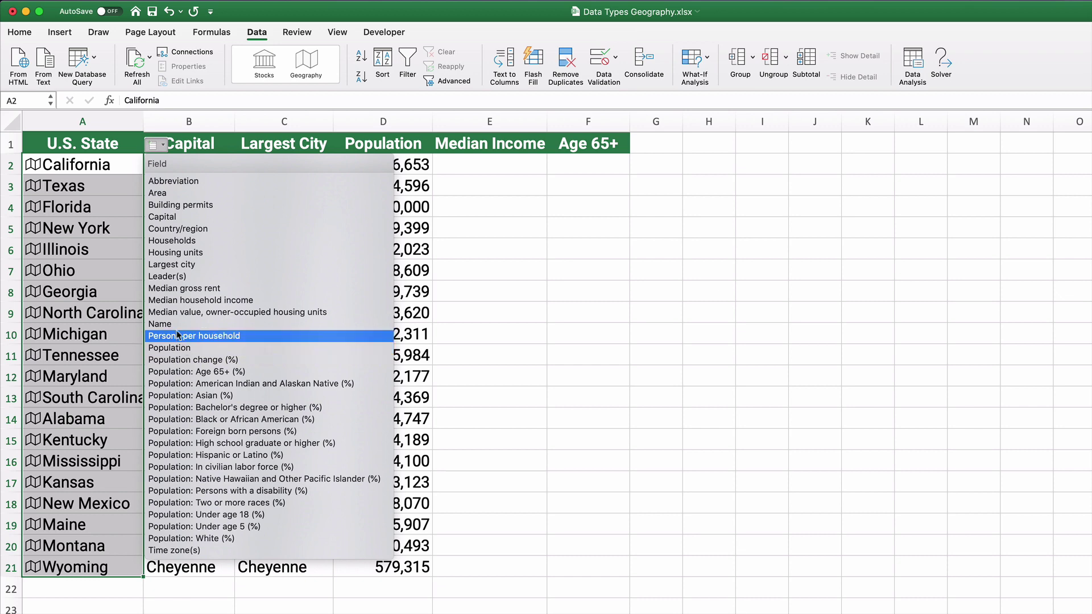
{"action": "left_click", "coordinate": [179, 300]}
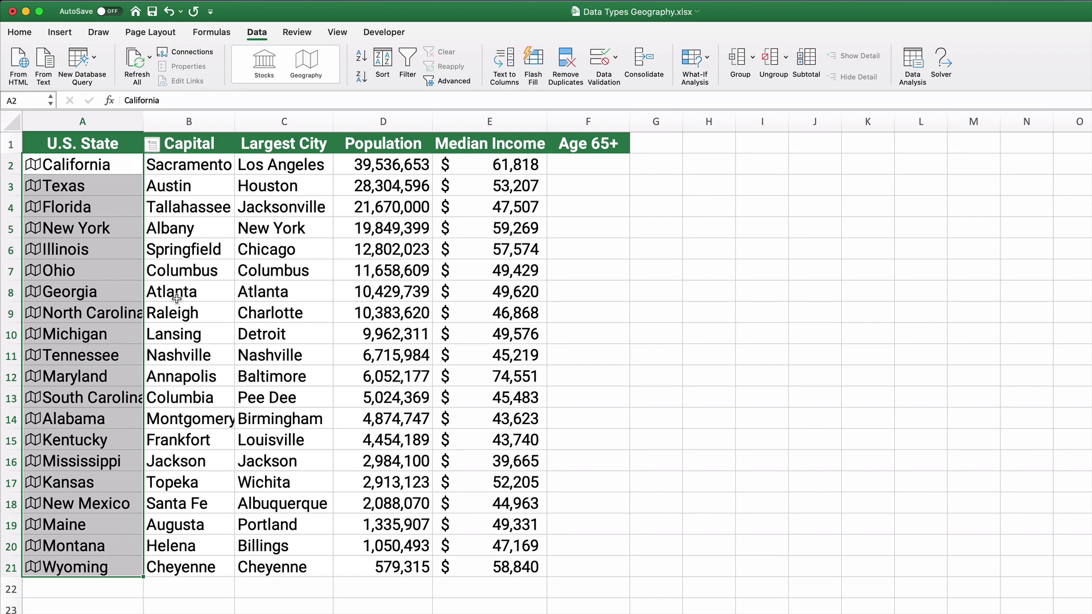
{"action": "left_click", "coordinate": [162, 147]}
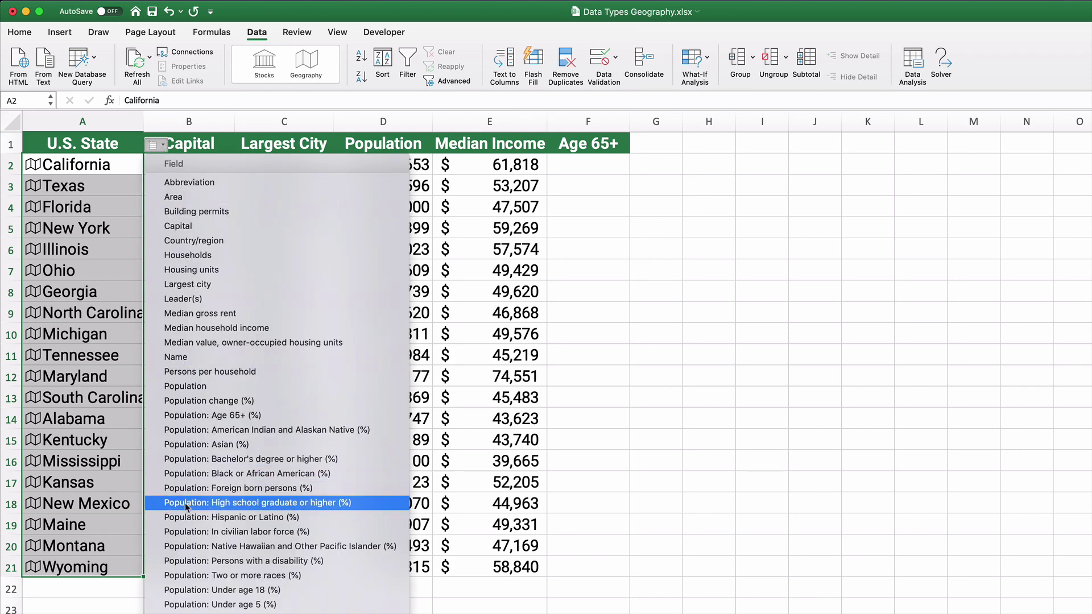
{"action": "left_click", "coordinate": [194, 419]}
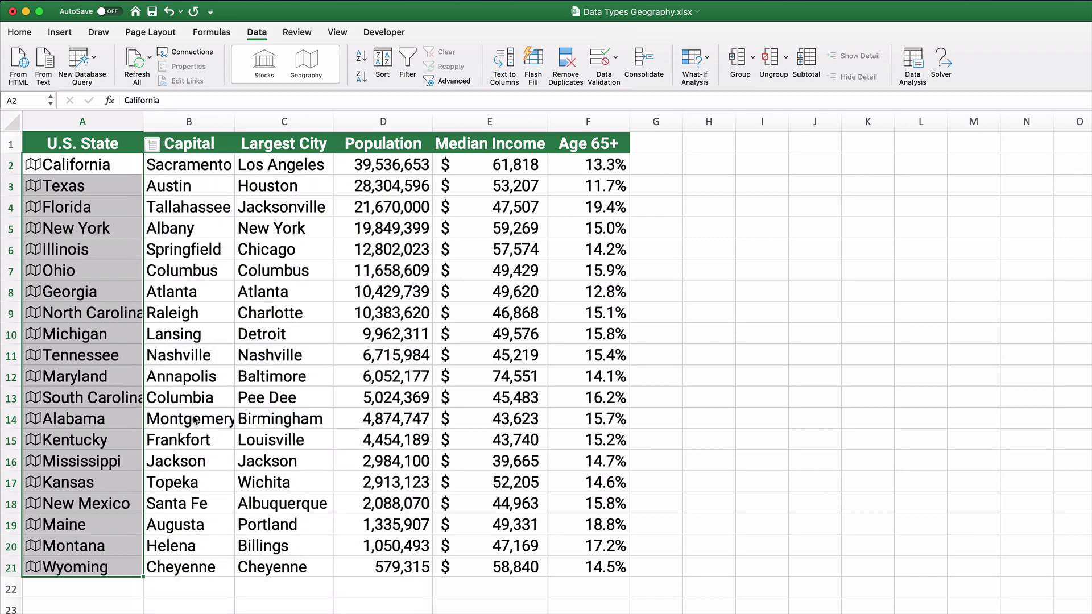
{"action": "left_click", "coordinate": [578, 415]}
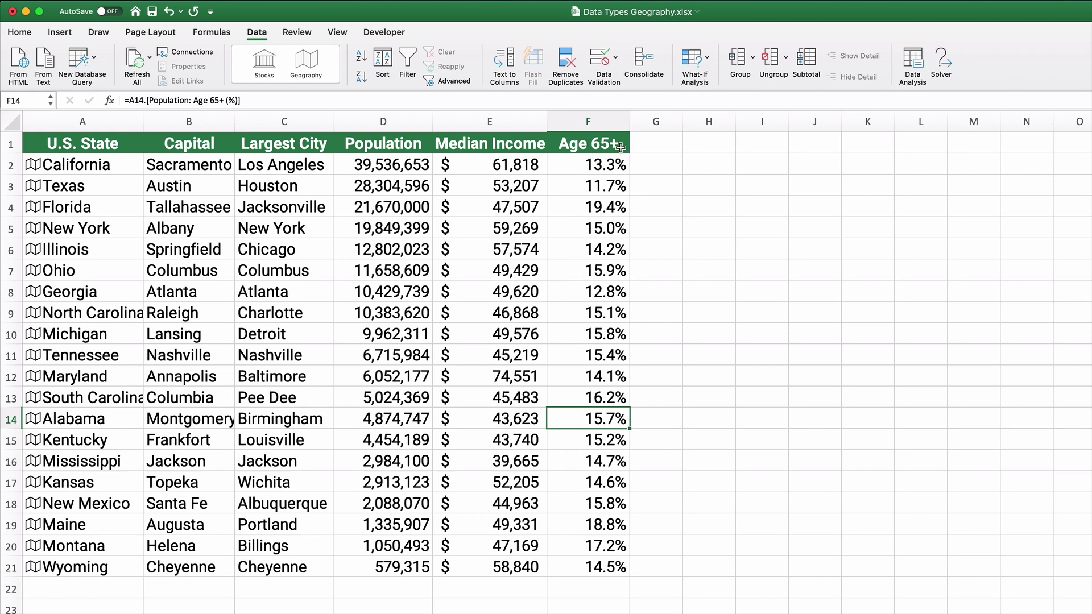
Sort the states by Age 65+, highest first, Florida 19.4% down to Texas 11.7%.
{"action": "left_click", "coordinate": [595, 206]}
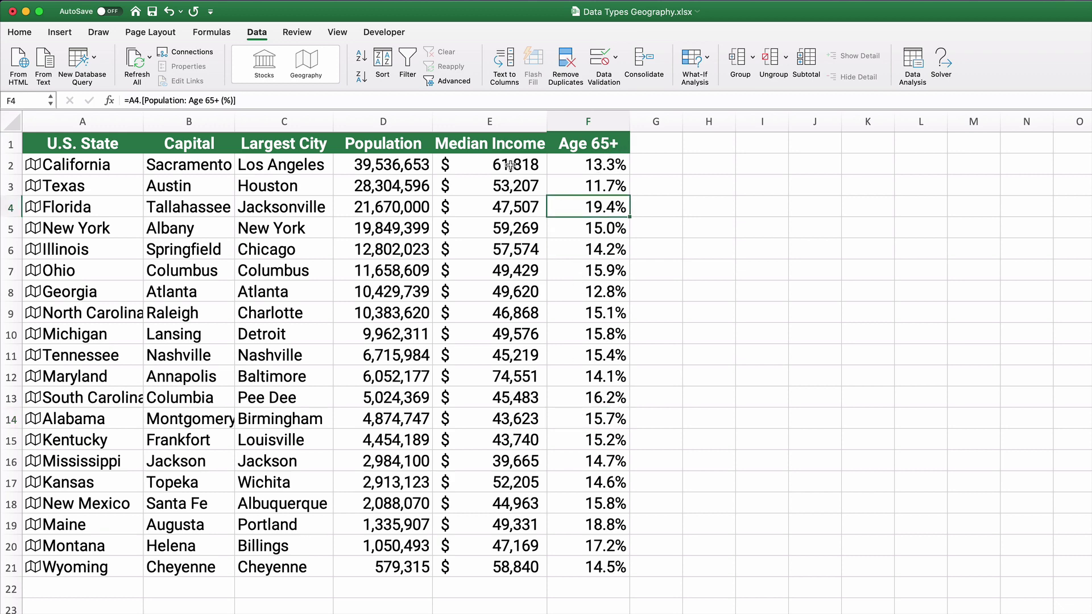
{"action": "left_click", "coordinate": [360, 76]}
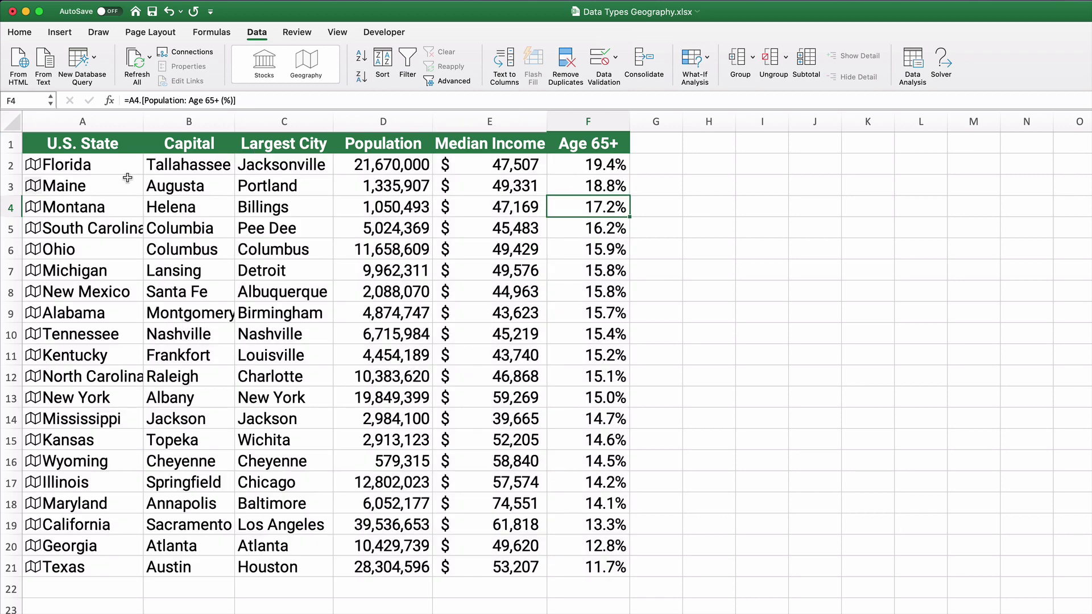
{"action": "left_click_drag", "start_coordinate": [99, 164], "coordinate": [626, 169]}
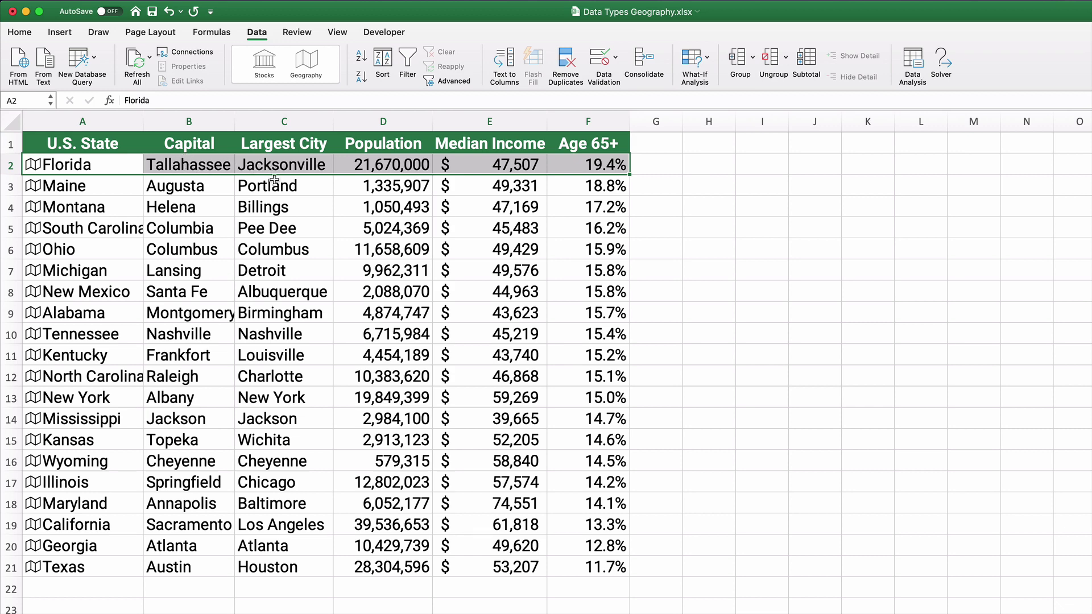
Inspect Florida's largest city, population, median income and Age 65+ formulas.
{"action": "left_click", "coordinate": [277, 207]}
{"action": "left_click", "coordinate": [275, 166]}
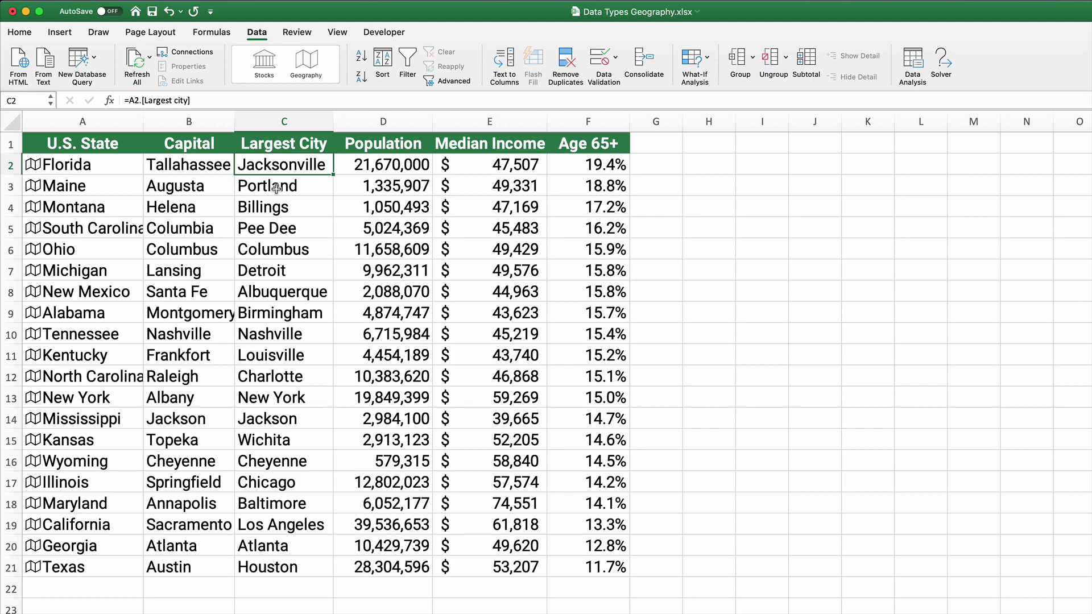
{"action": "left_click", "coordinate": [372, 165]}
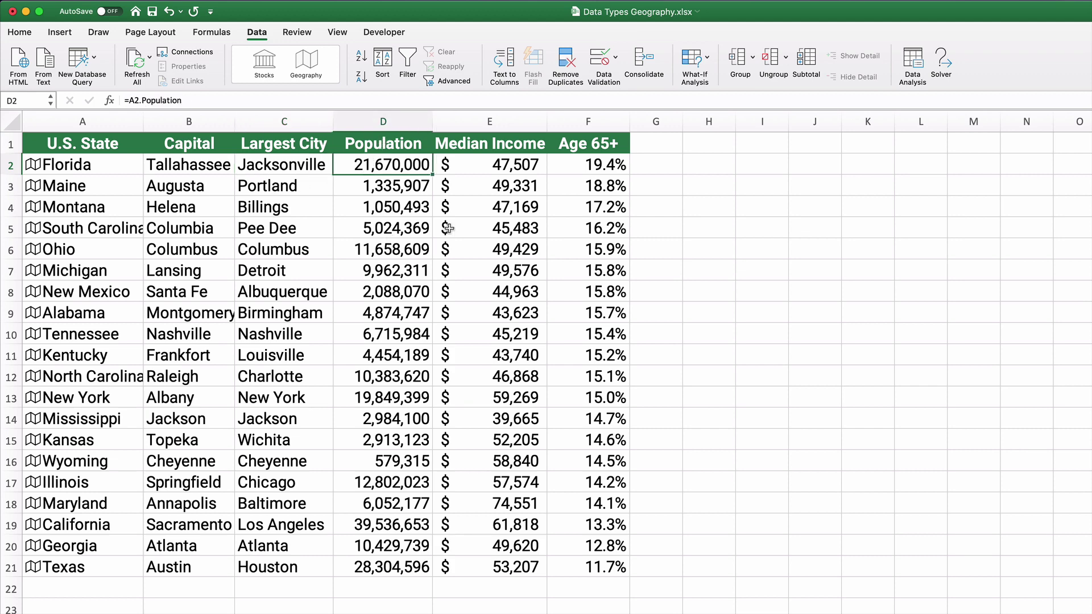
{"action": "left_click", "coordinate": [484, 164]}
{"action": "left_click", "coordinate": [598, 165]}
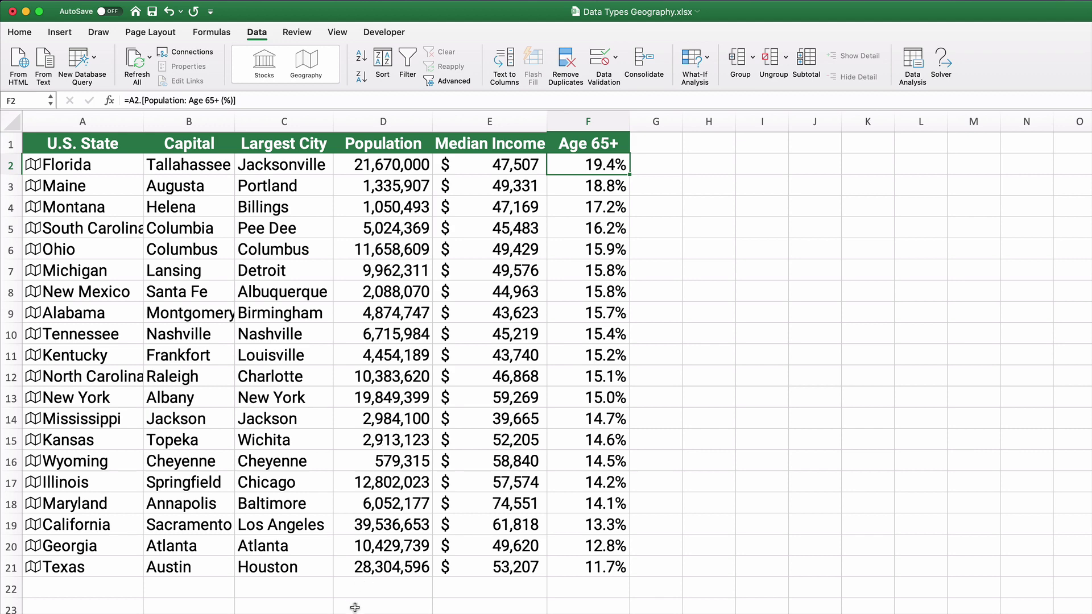
On the Country sheet, convert the 15 country names in A2:A16 to Geography data.
{"action": "key", "text": "ctrl+Page_Down"}
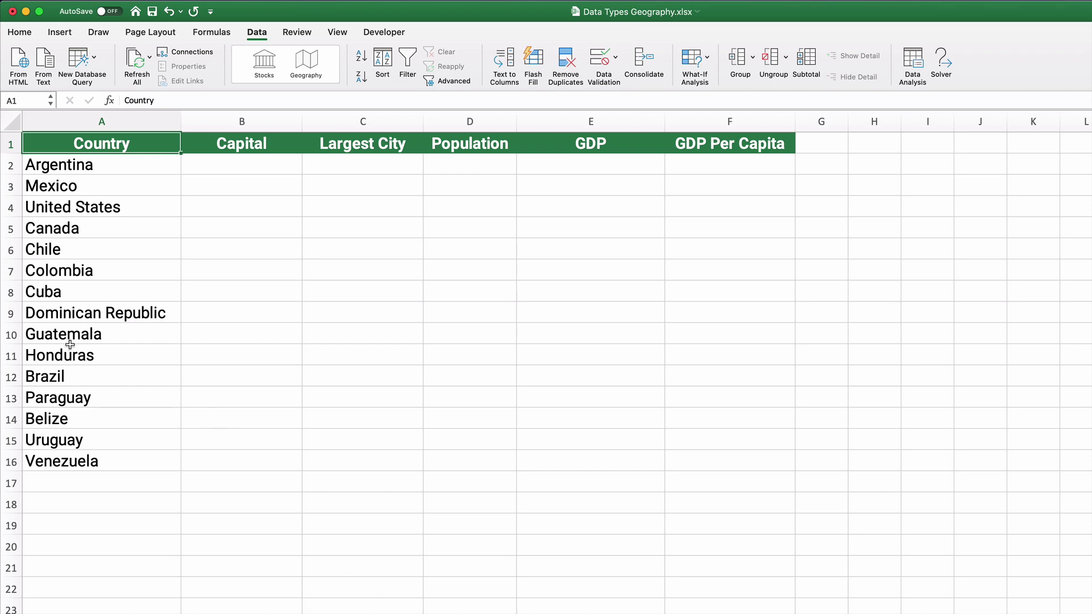
{"action": "left_click", "coordinate": [48, 274]}
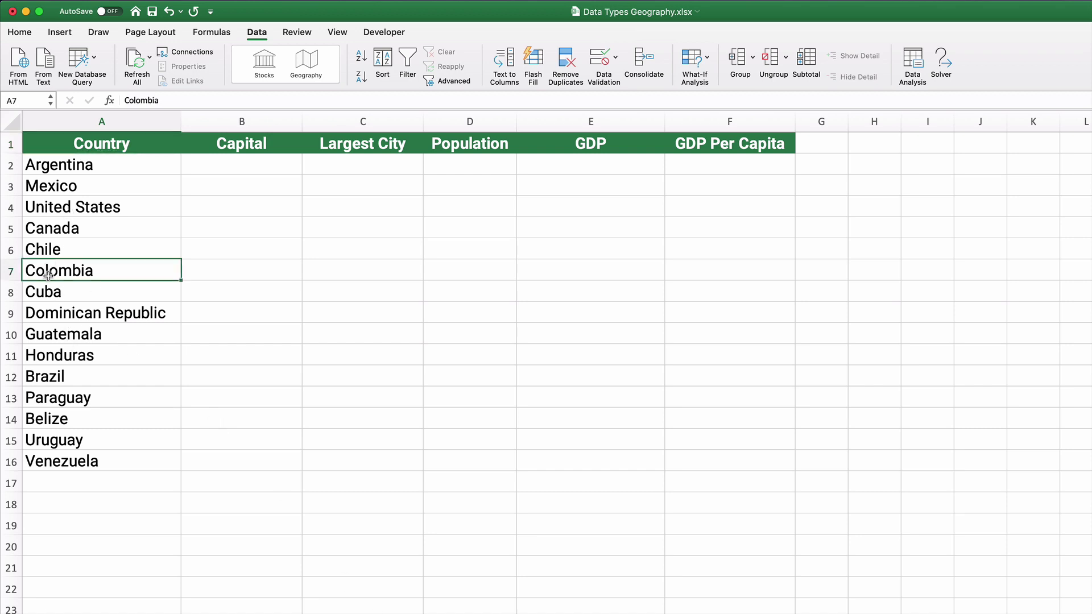
{"action": "left_click_drag", "start_coordinate": [54, 168], "coordinate": [59, 453]}
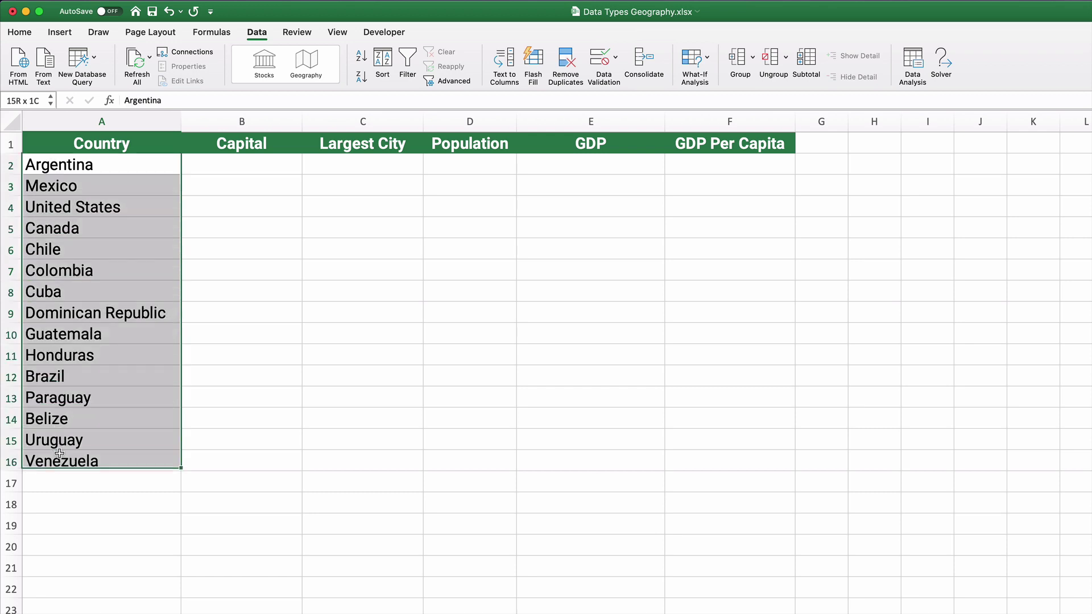
{"action": "left_click", "coordinate": [307, 67]}
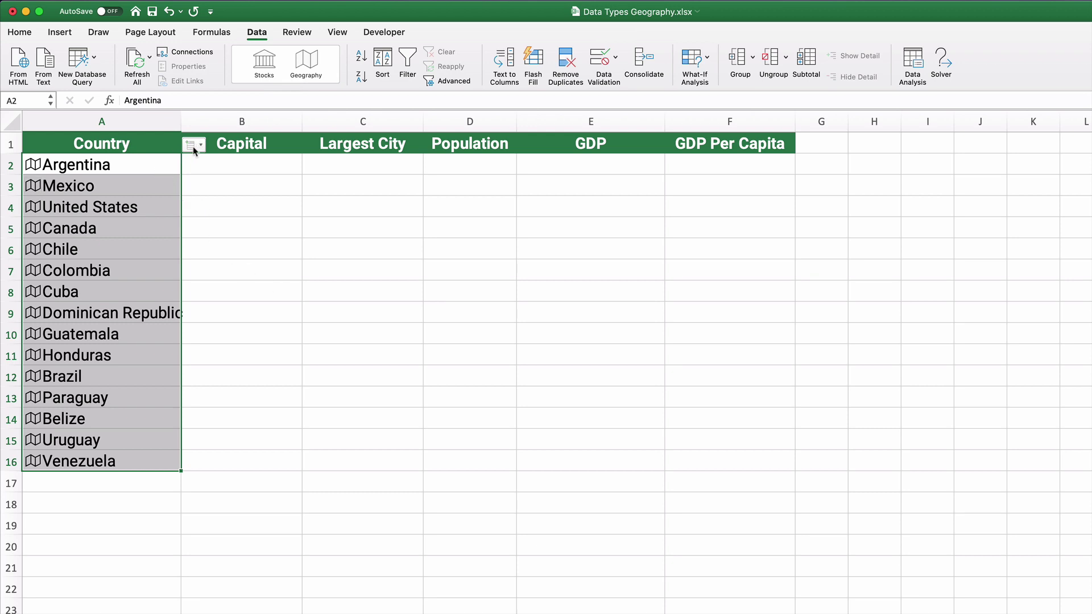
Fill columns B and C with each country's capital and largest city.
{"action": "left_click", "coordinate": [201, 149]}
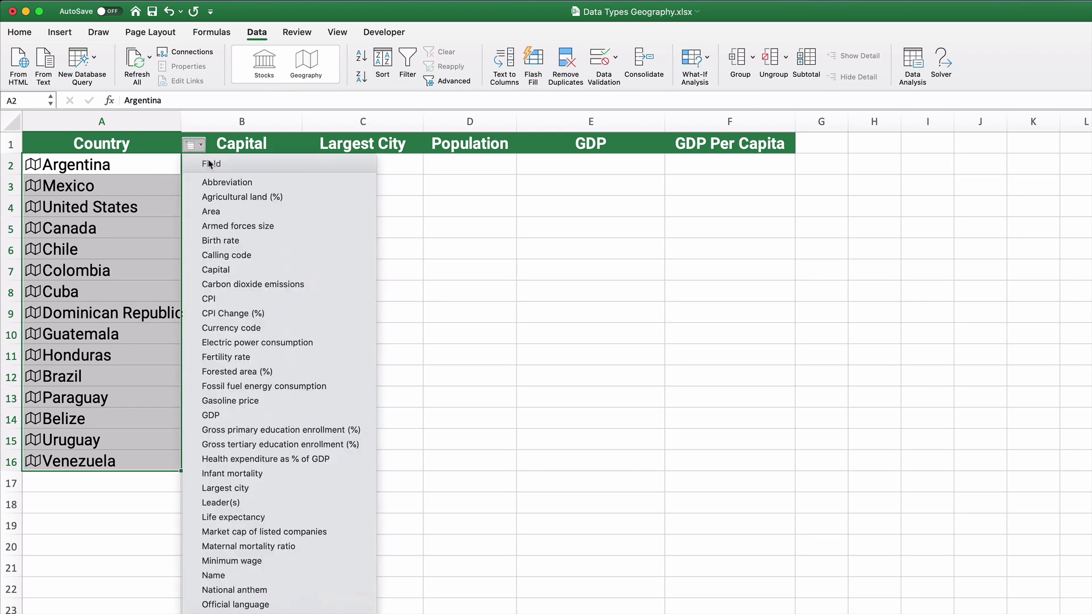
{"action": "left_click", "coordinate": [226, 269]}
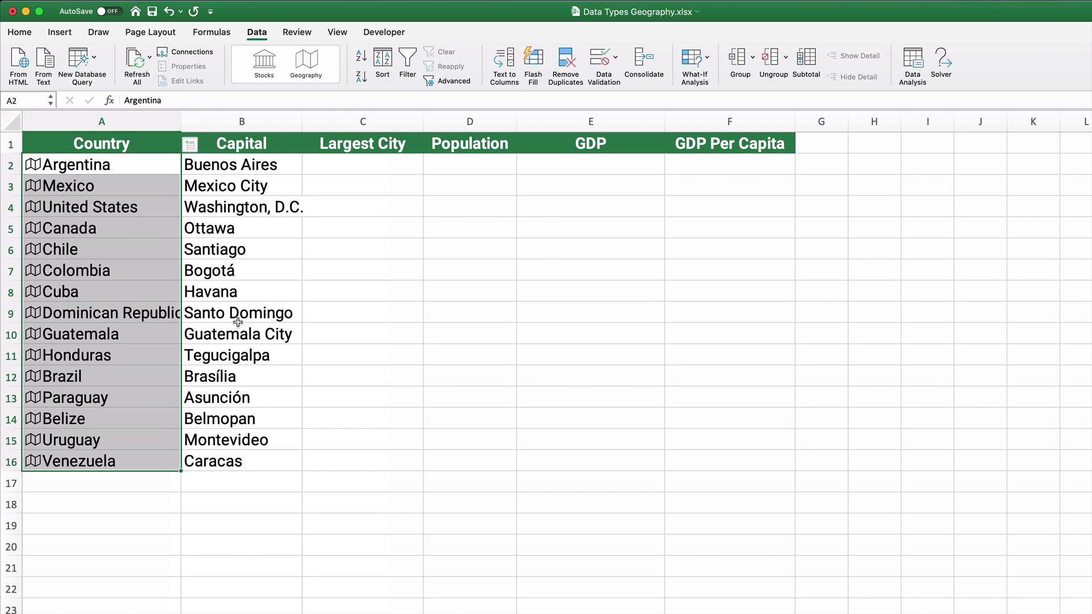
{"action": "left_click", "coordinate": [202, 149]}
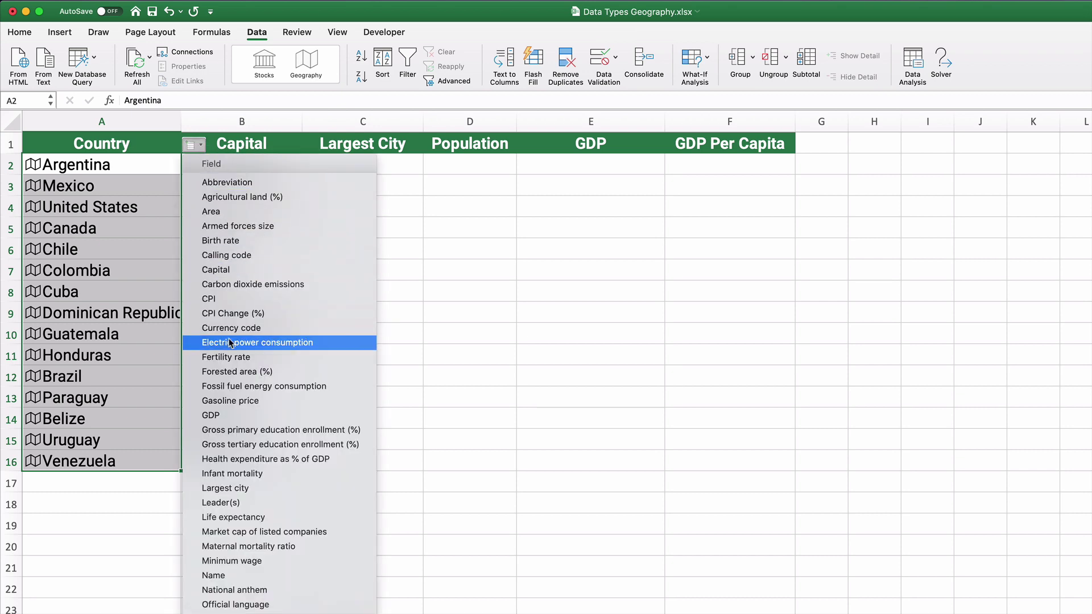
{"action": "left_click", "coordinate": [227, 488]}
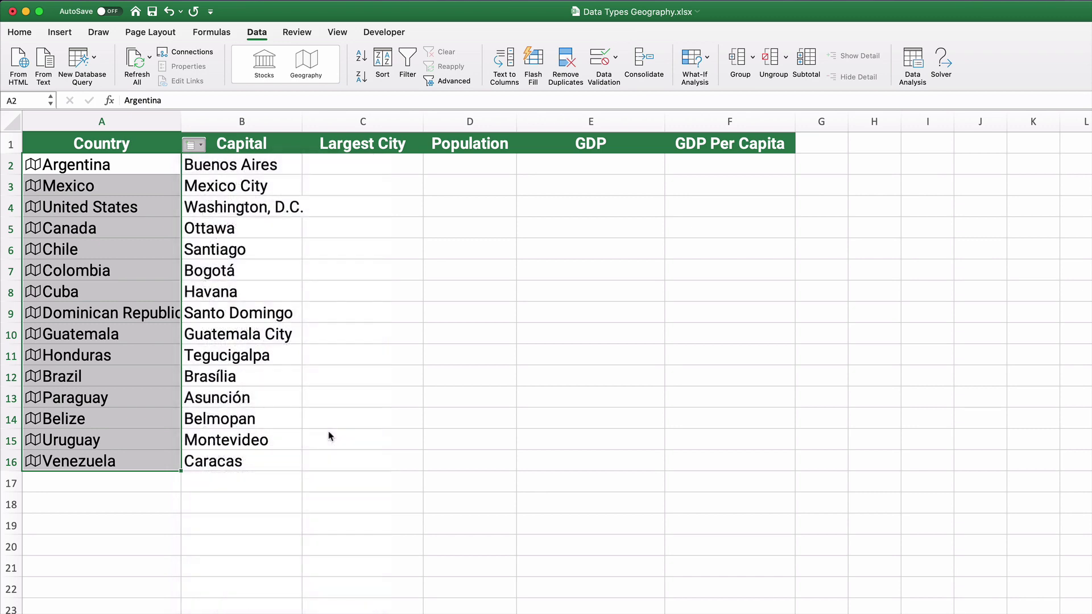
Add Population and GDP fields in columns D and E, autofitting both columns.
{"action": "left_click", "coordinate": [199, 147]}
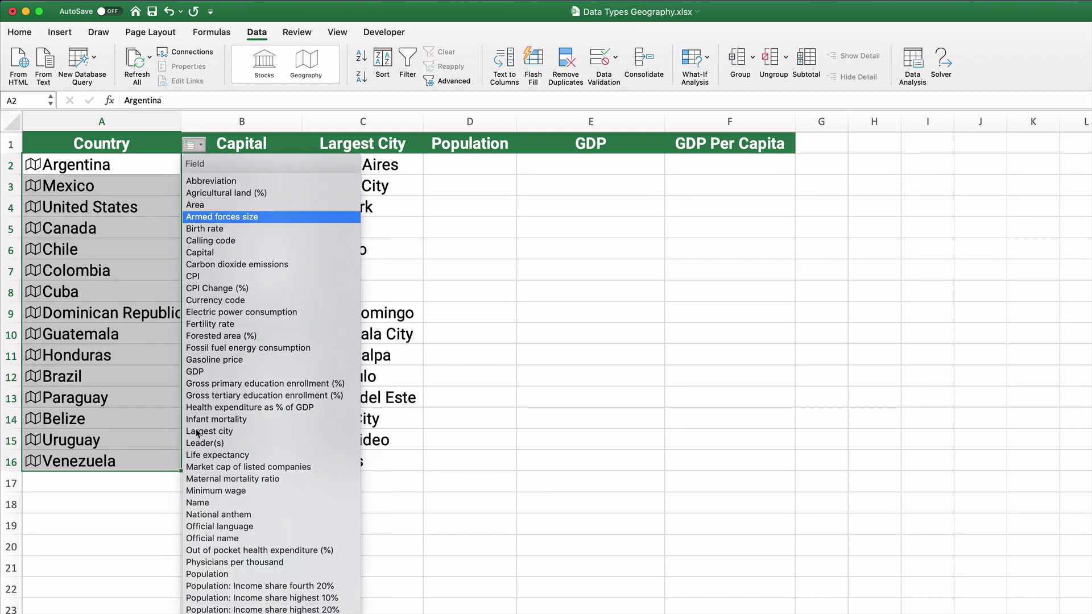
{"action": "left_click", "coordinate": [211, 573]}
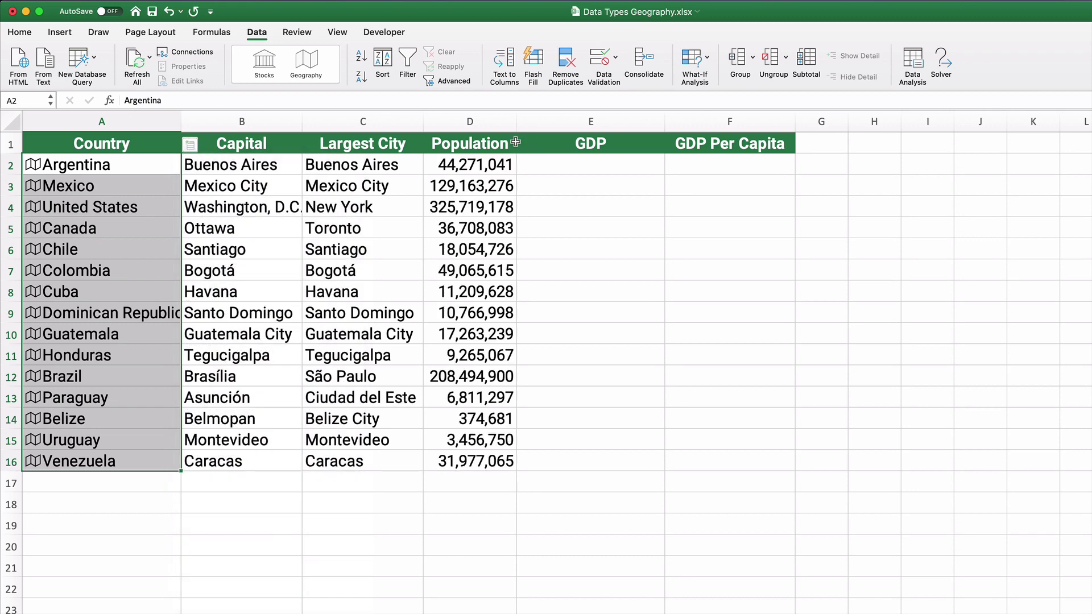
{"action": "double_click", "coordinate": [517, 119]}
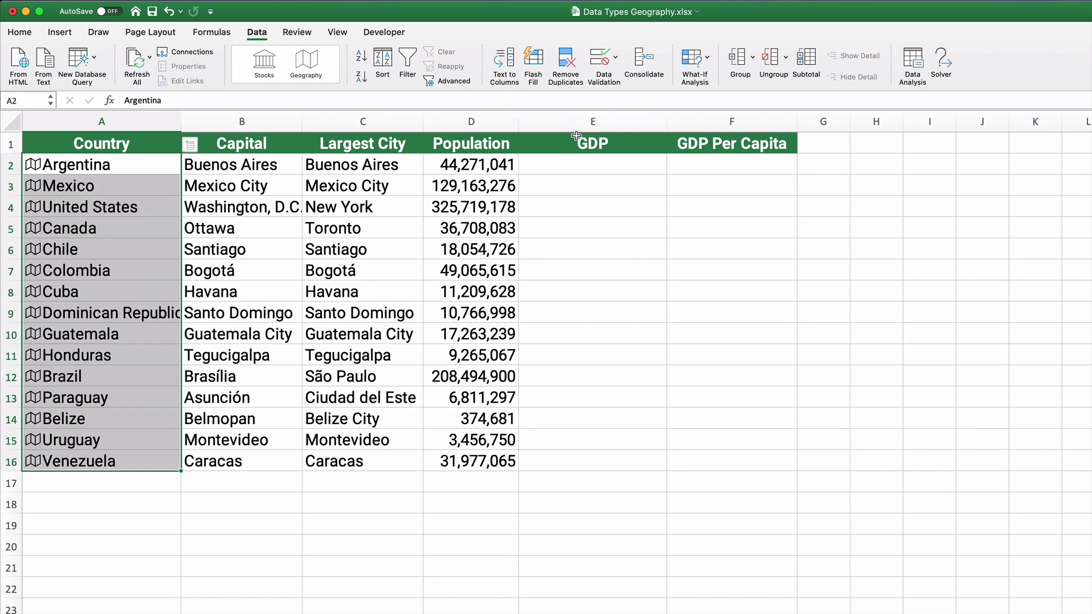
{"action": "left_click", "coordinate": [198, 147]}
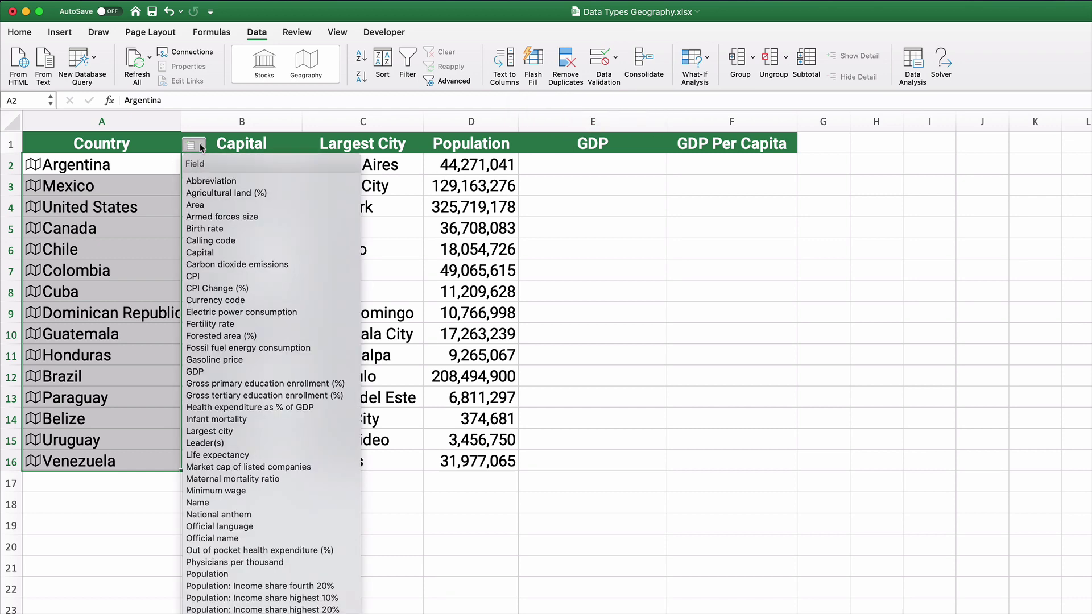
{"action": "left_click", "coordinate": [214, 372]}
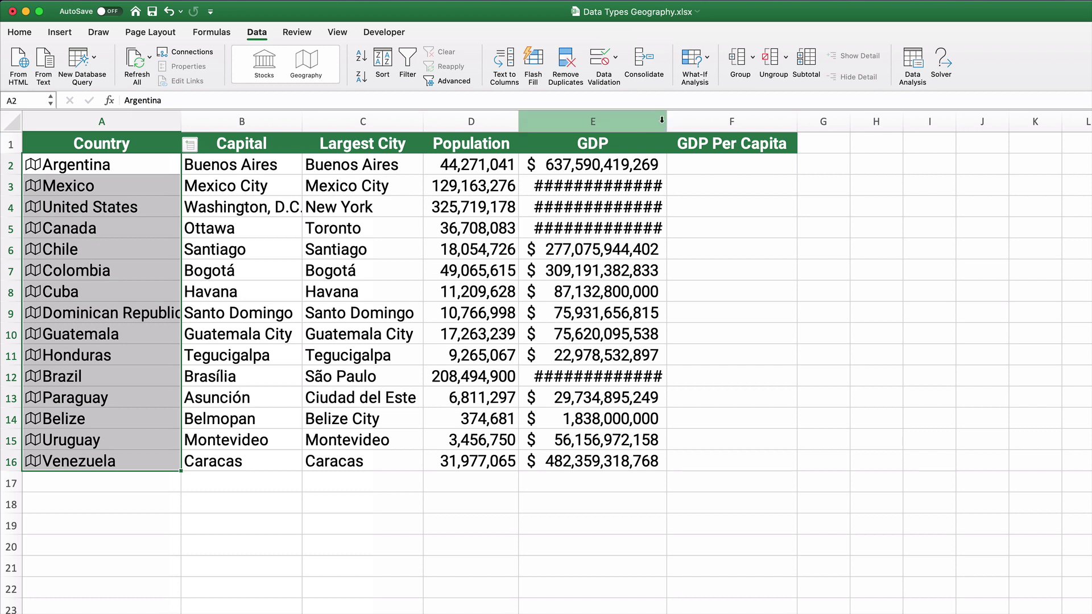
{"action": "double_click", "coordinate": [667, 122]}
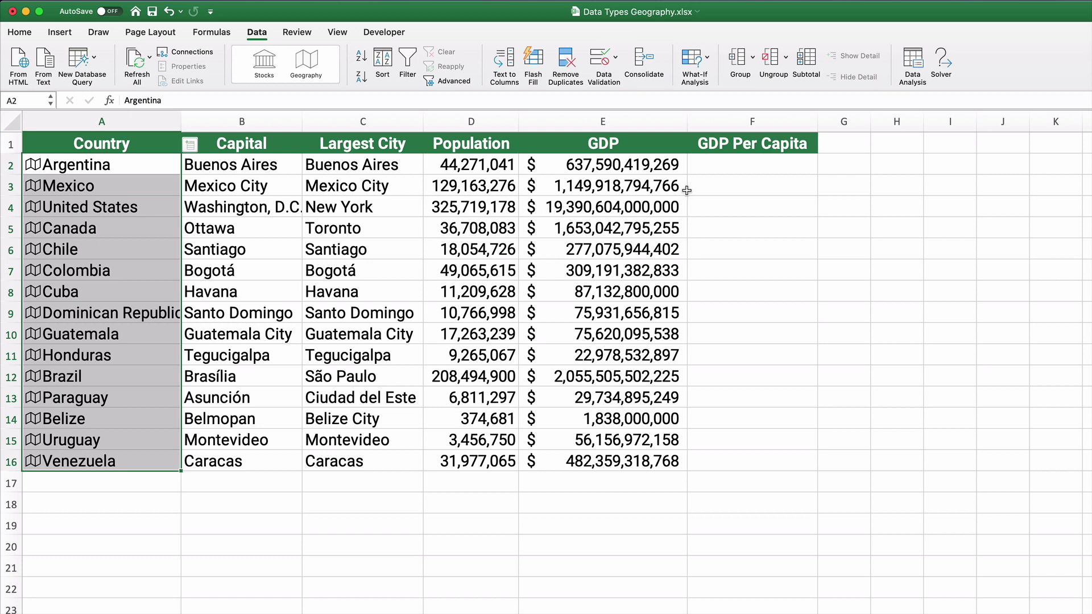
Enter =E2/D2 in F2 and fill it down to F16, giving Argentina $14,401.97.
{"action": "left_click", "coordinate": [750, 164]}
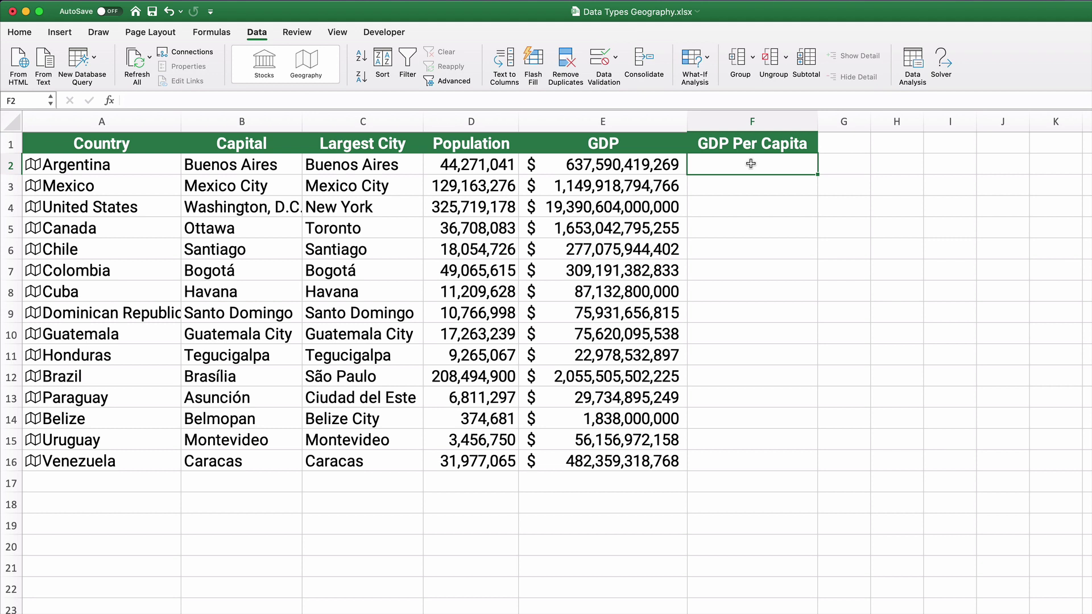
{"action": "type", "text": "="}
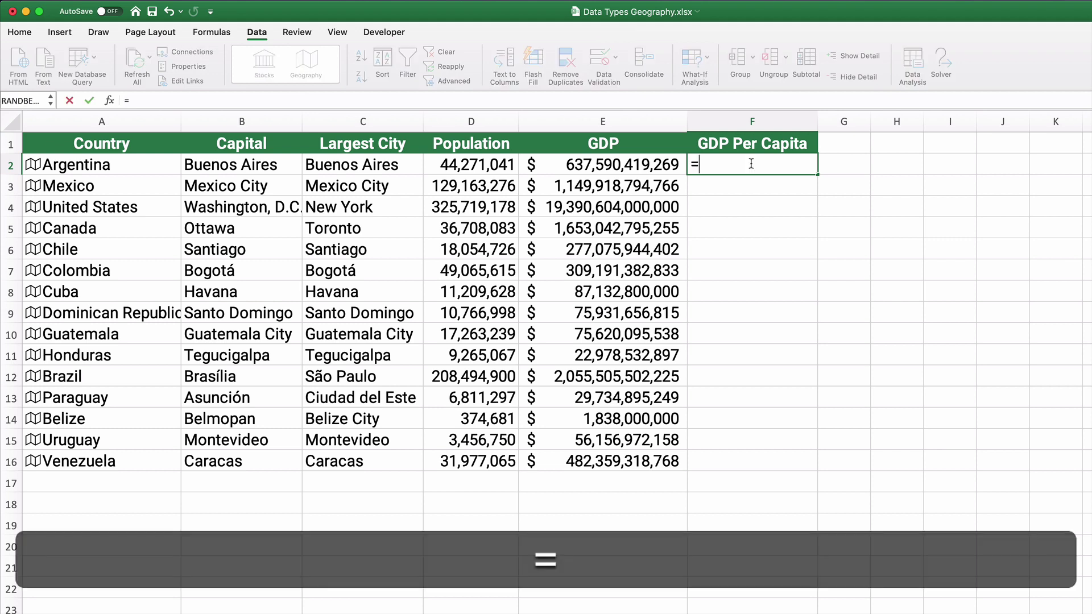
{"action": "key", "text": "Left"}
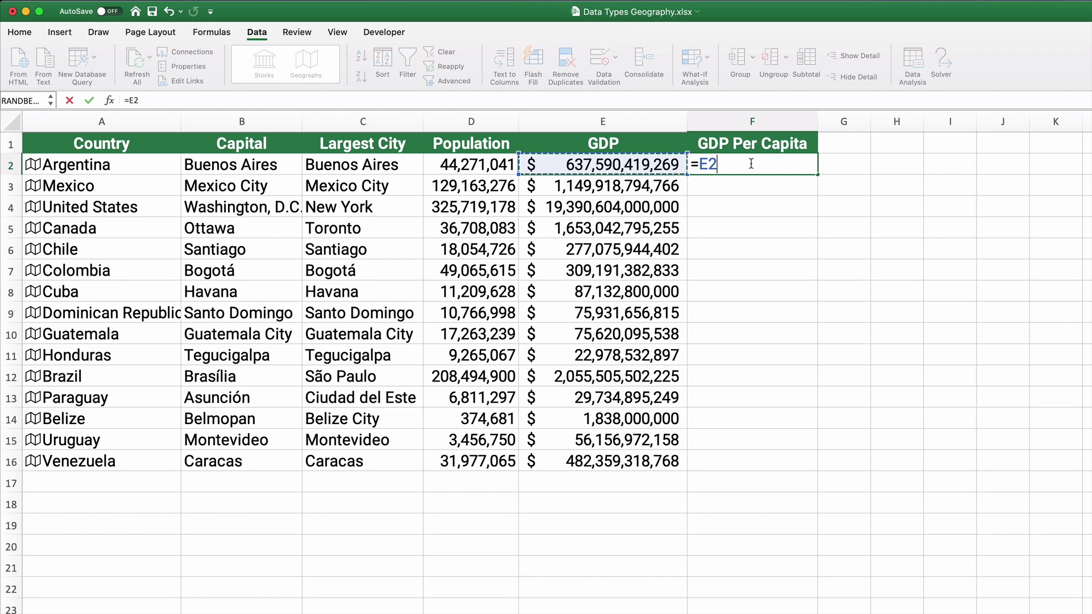
{"action": "type", "text": "/"}
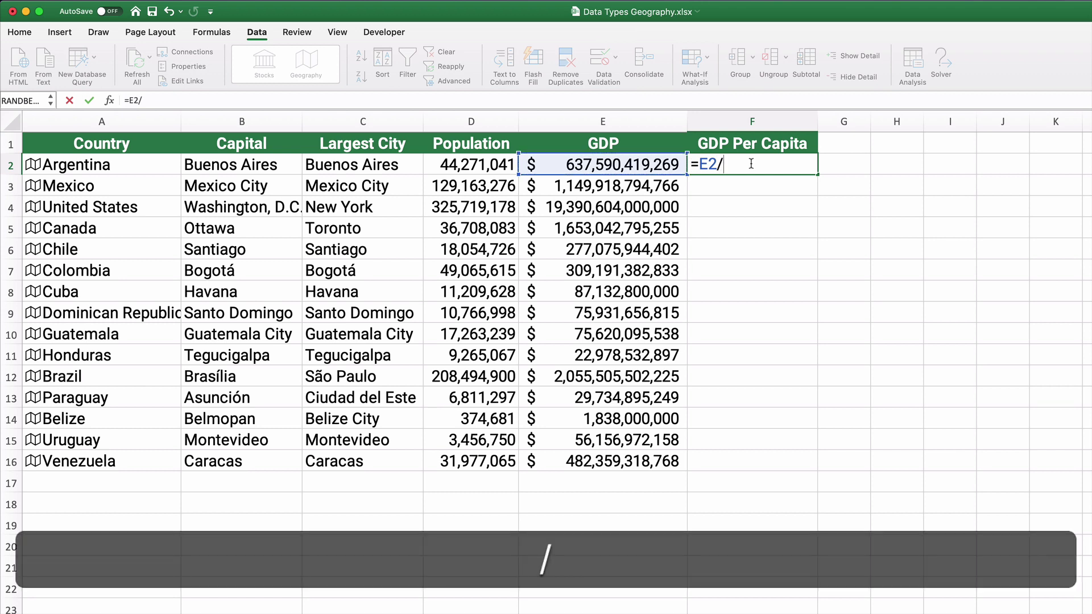
{"action": "key", "text": "Left"}
{"action": "key", "text": "Left"}
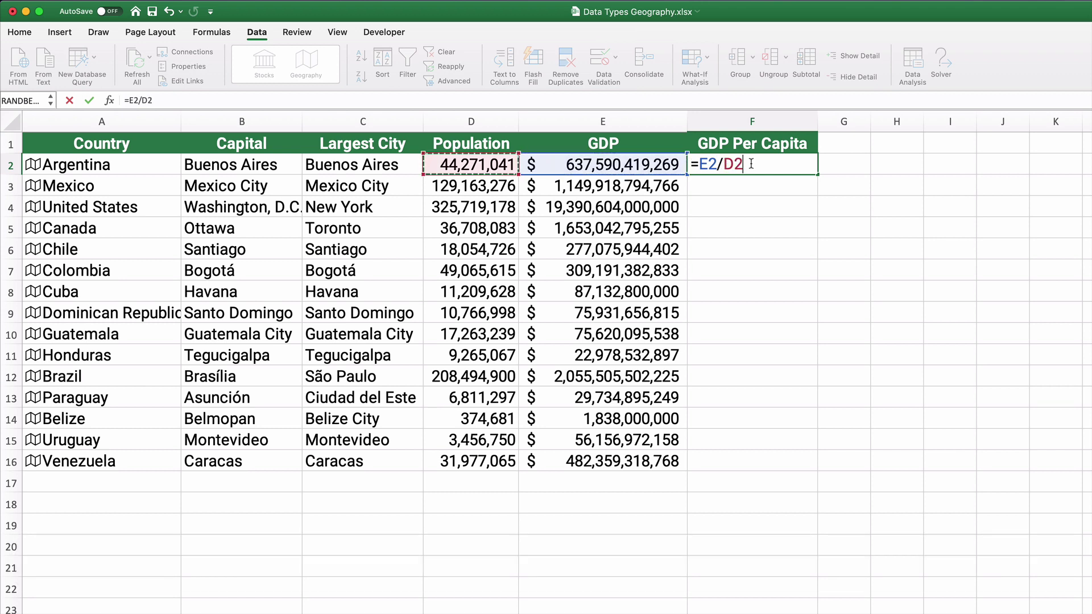
{"action": "key", "text": "Return"}
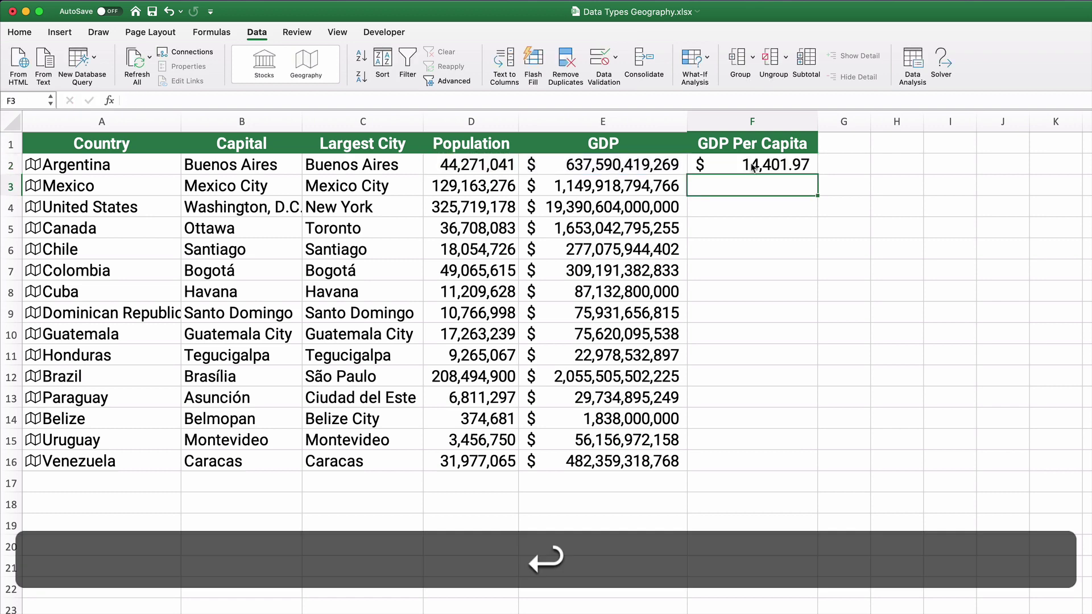
{"action": "left_click", "coordinate": [799, 169]}
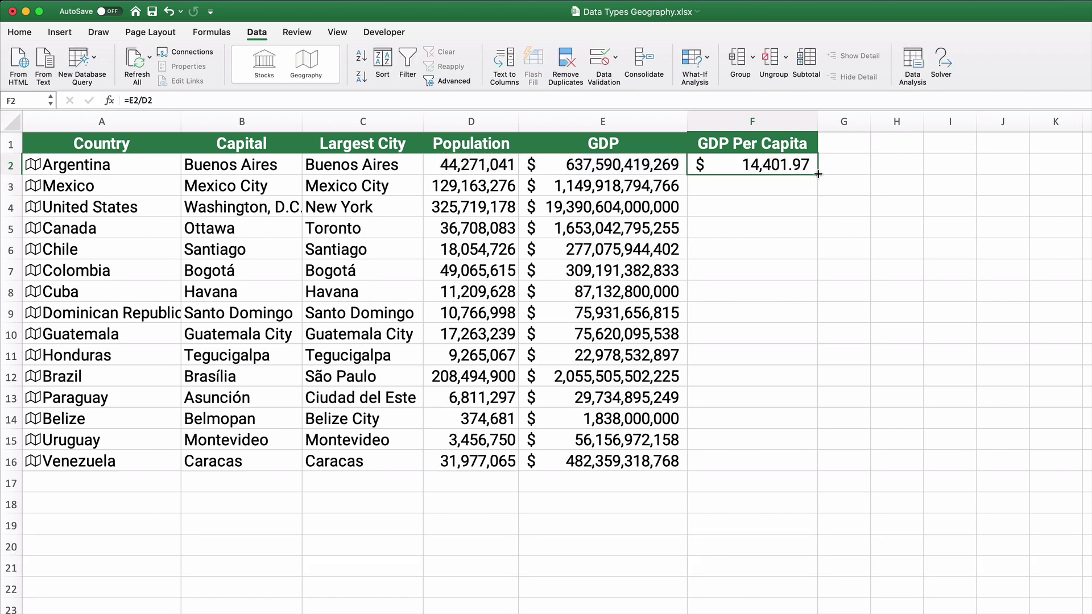
{"action": "double_click", "coordinate": [817, 173]}
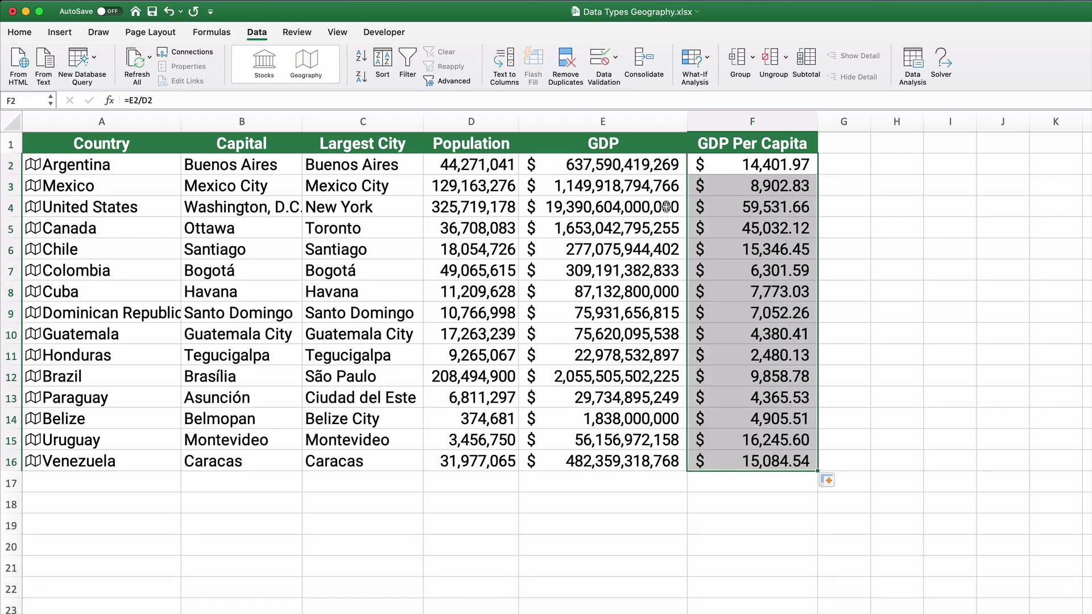
{"action": "left_click", "coordinate": [737, 211]}
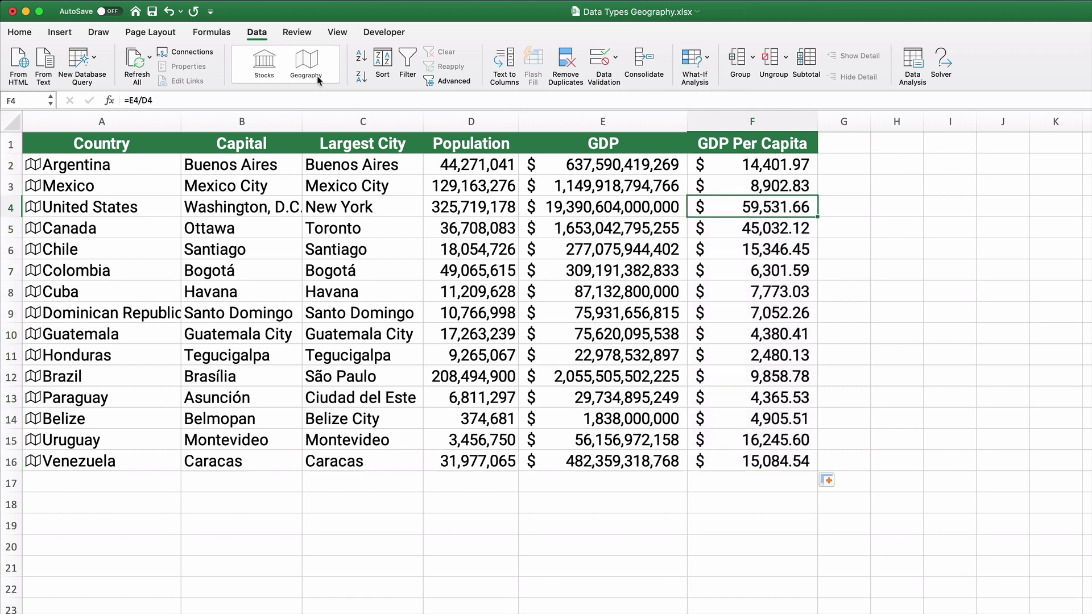
Sort countries Z to A by GDP per capita, confirming United States tops at $59,531.66.
{"action": "left_click", "coordinate": [361, 76]}
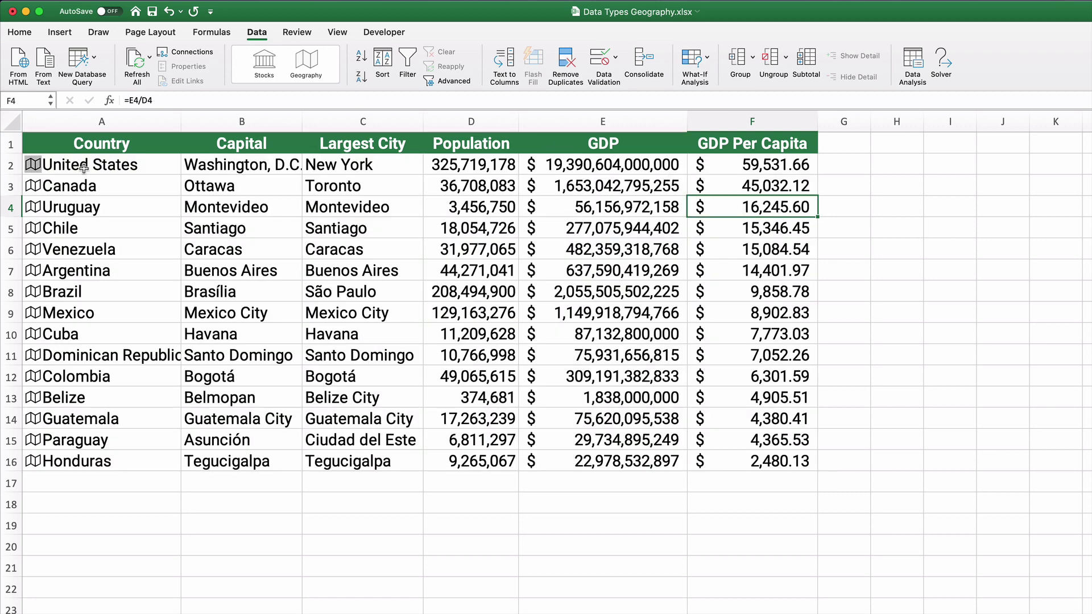
{"action": "left_click_drag", "start_coordinate": [82, 169], "coordinate": [714, 168]}
{"action": "left_click", "coordinate": [759, 170]}
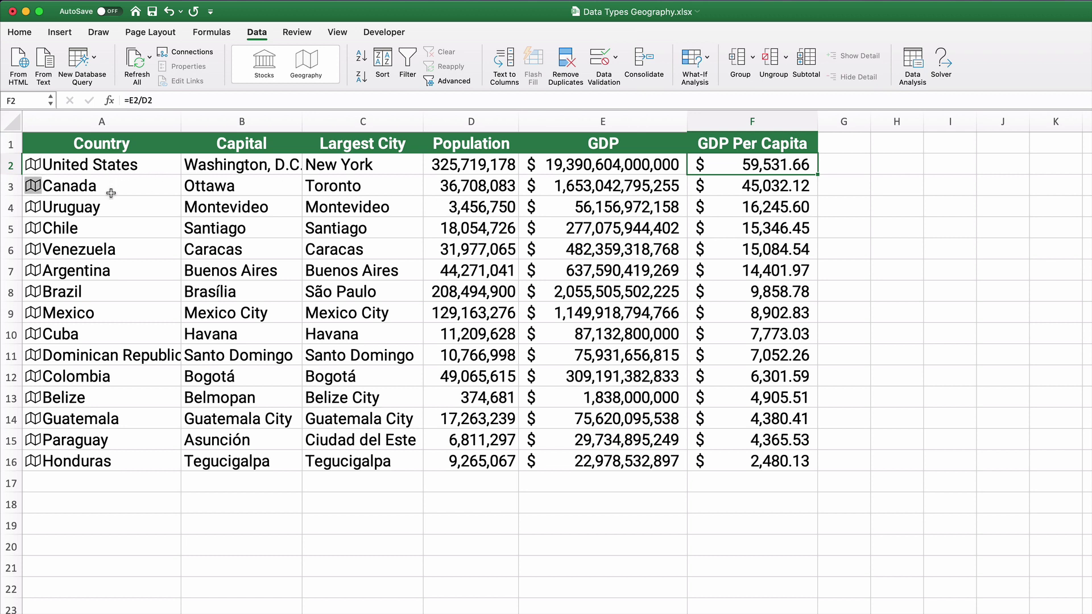
{"action": "left_click", "coordinate": [214, 165]}
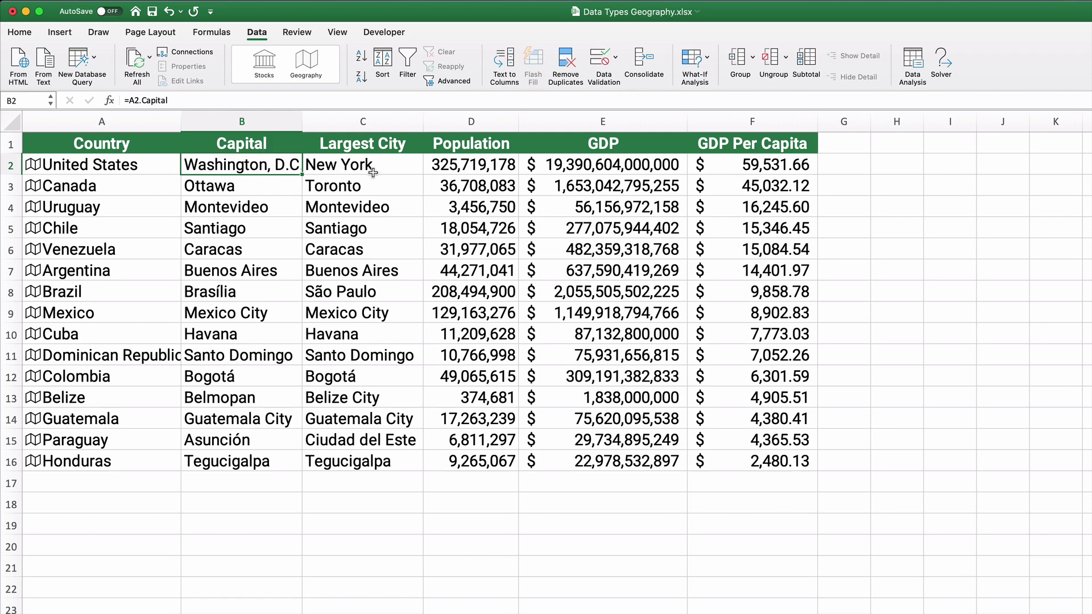
{"action": "left_click", "coordinate": [748, 168]}
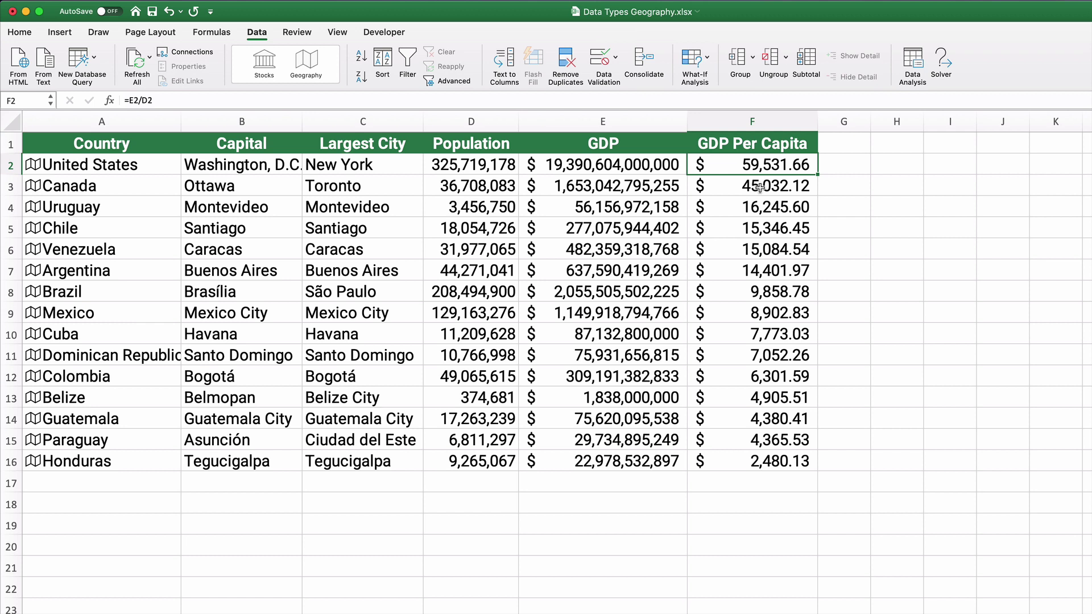